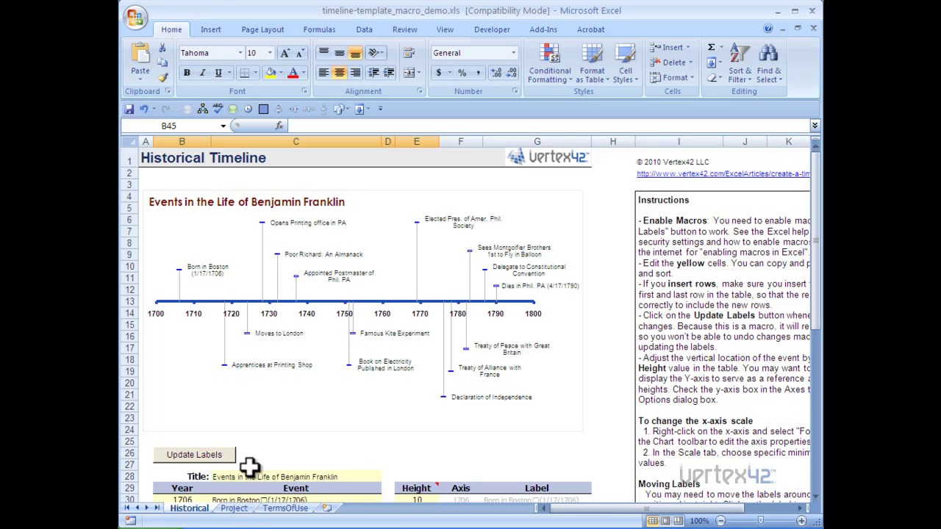
Look over the Project sheet, then return to the Historical sheet.
click(235, 508)
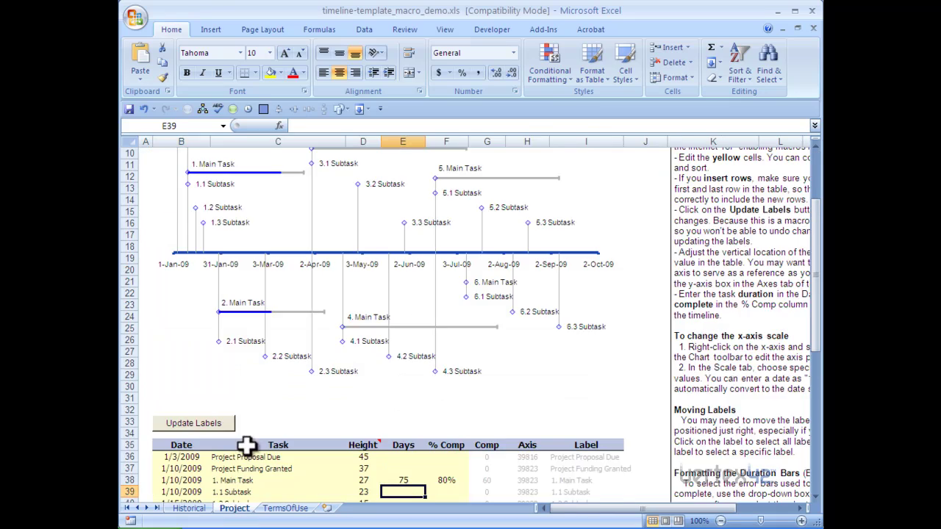
scroll(316, 357, up, 2)
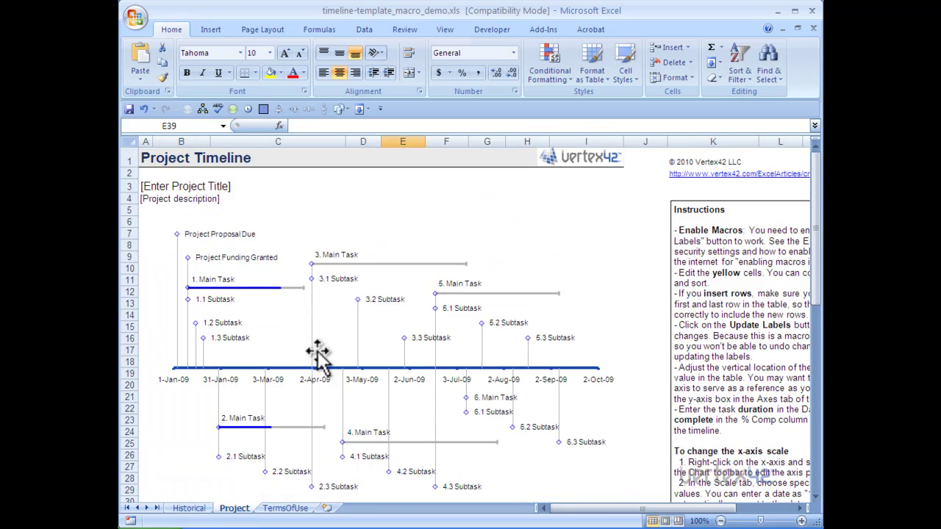
click(189, 509)
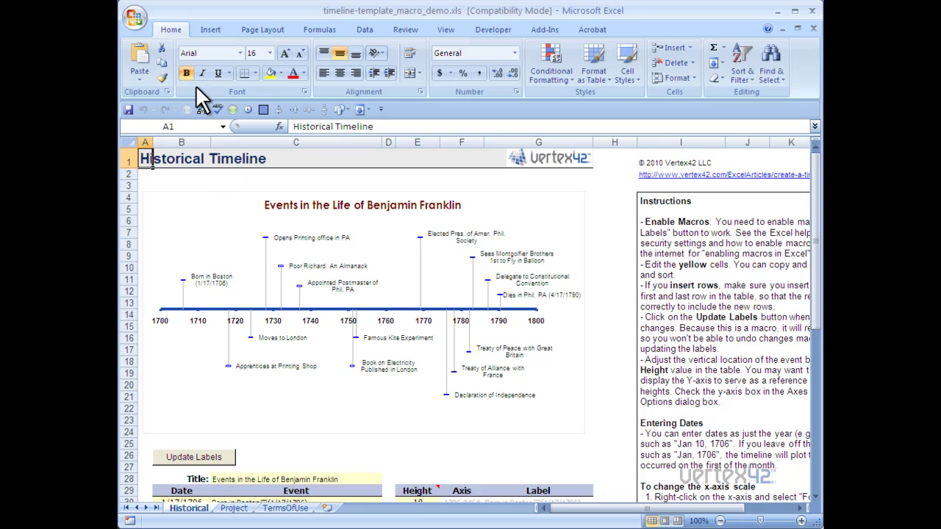
Close the timeline workbook, saving its changes.
click(135, 20)
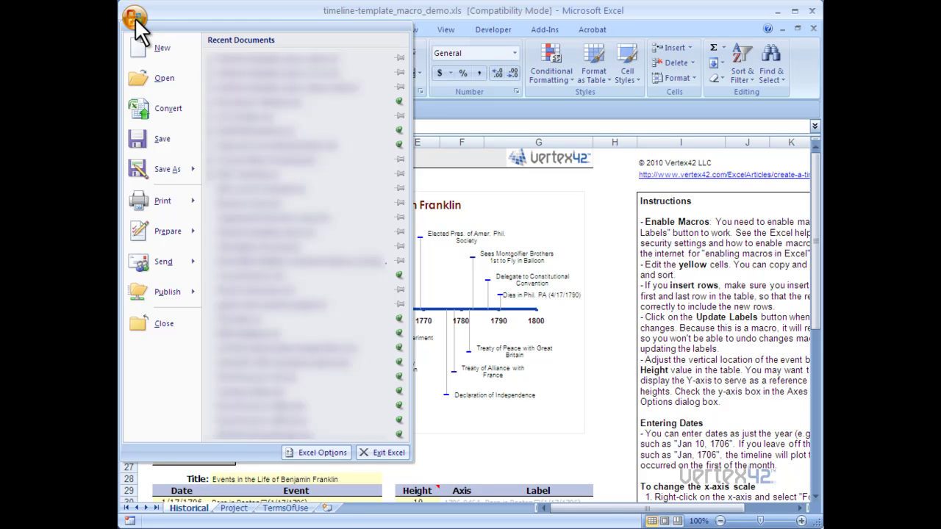
click(159, 322)
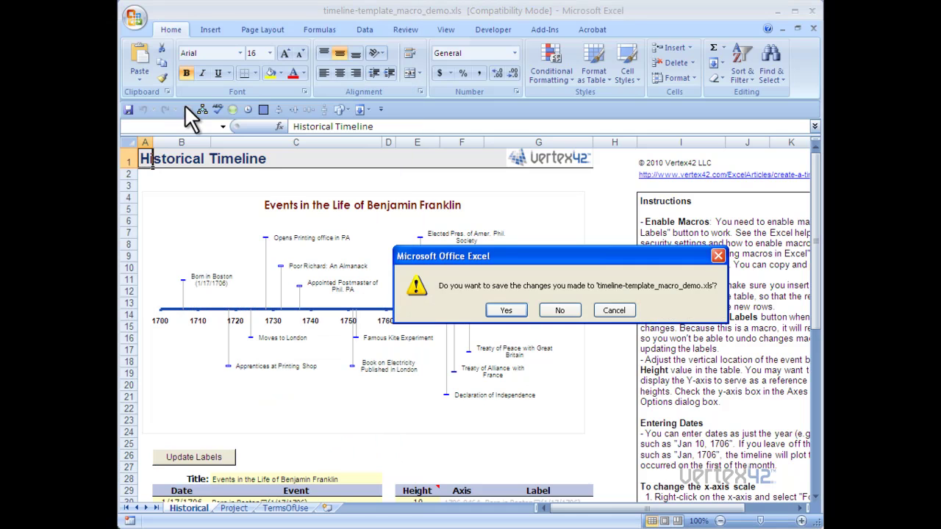
click(525, 310)
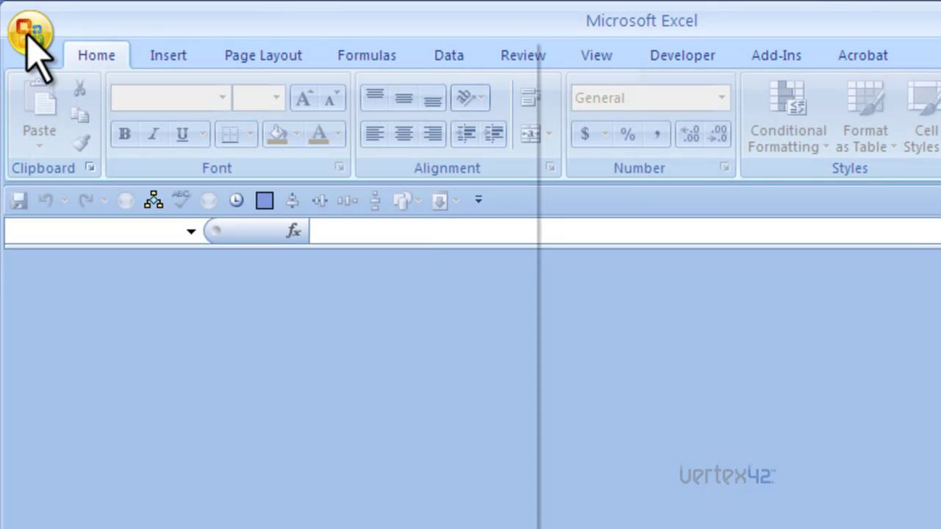
Browse the Timeline folder and select timeline-template_macro_demo.xls to open.
click(28, 34)
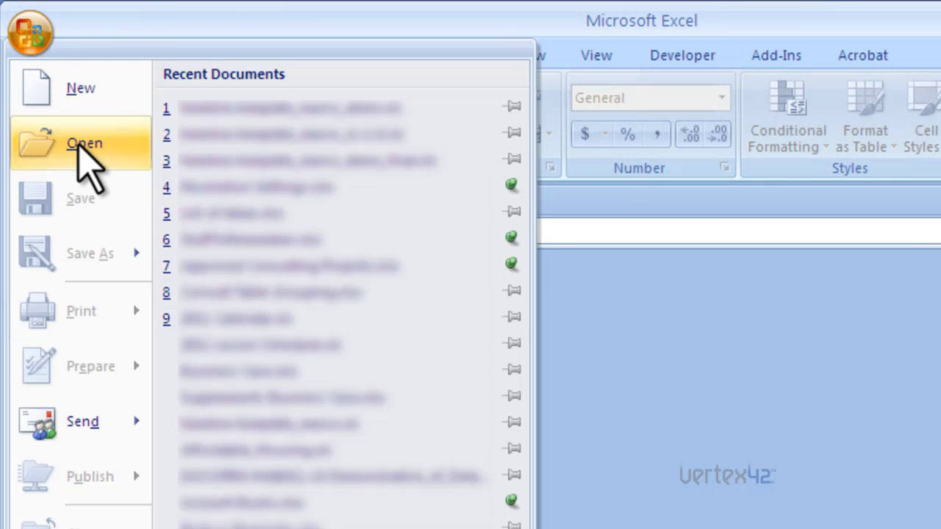
click(82, 147)
click(403, 209)
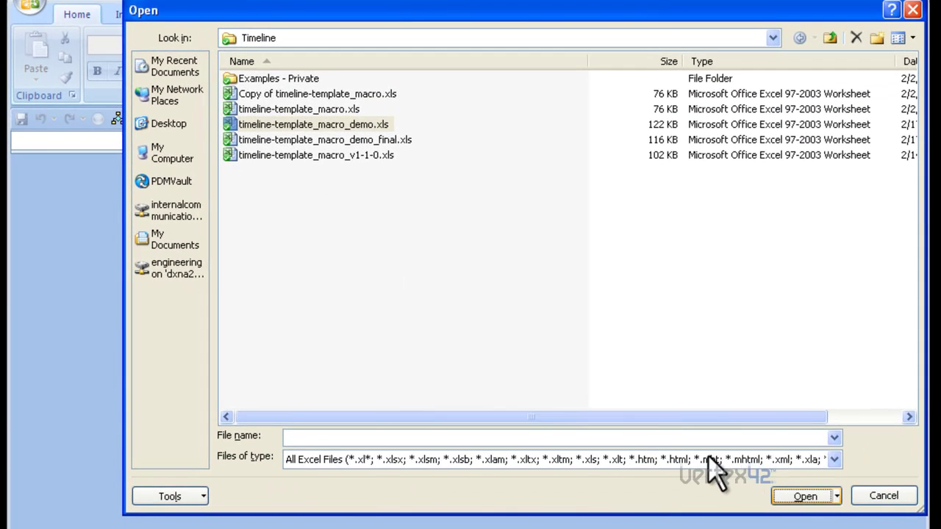
Open timeline-template_macro_demo.xls and choose Enable this content in the Security Warning options.
key(Return)
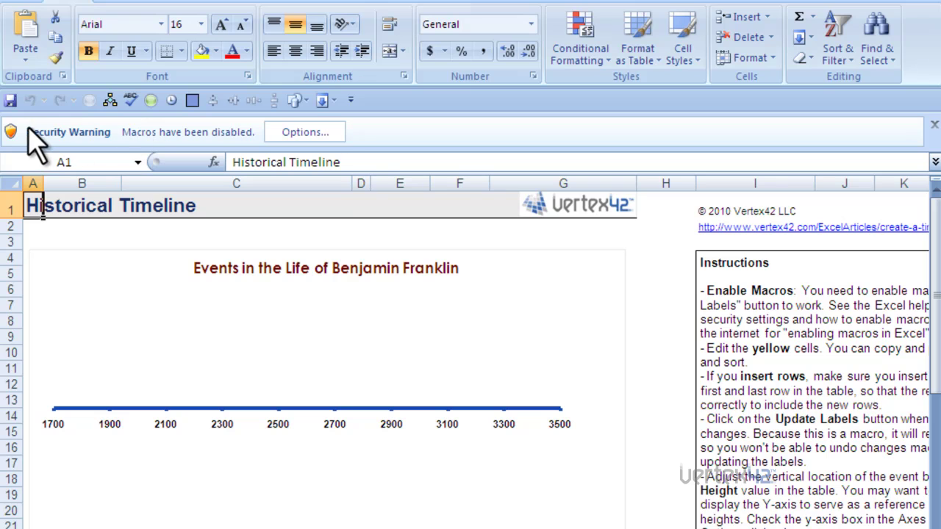
click(297, 134)
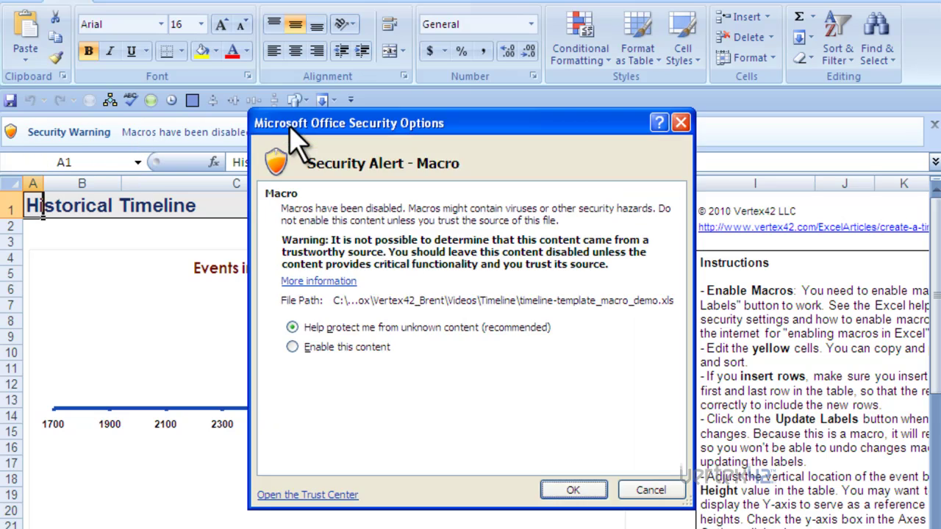
click(318, 348)
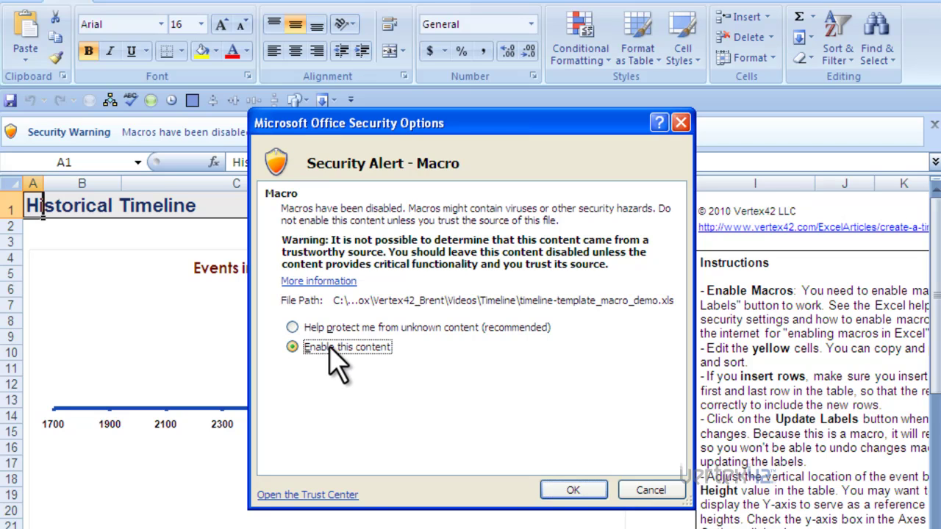
click(573, 493)
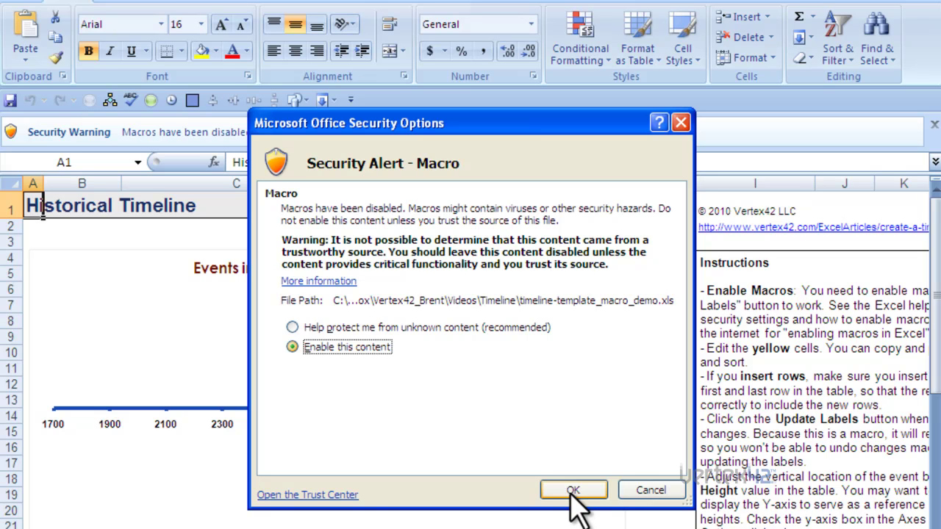
click(572, 491)
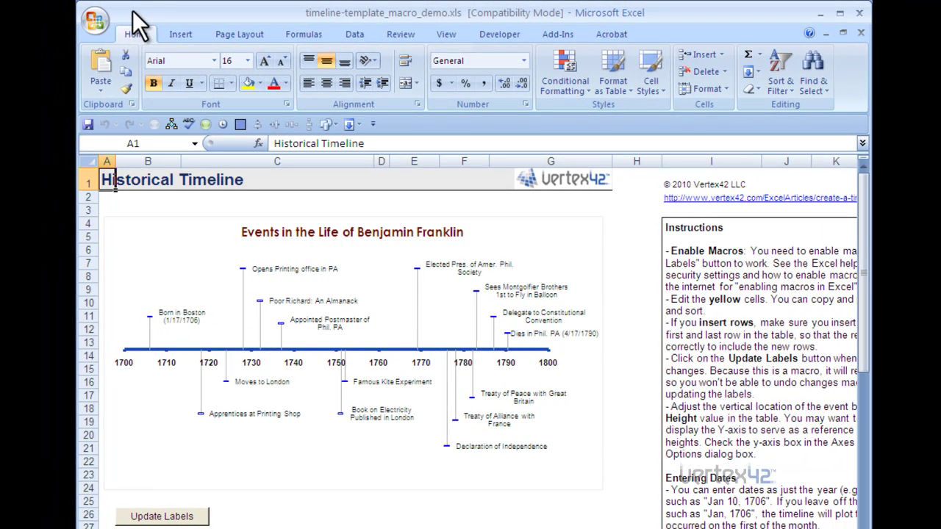
Open the Trust Center Settings from the Trust Center page of Excel Options.
click(95, 18)
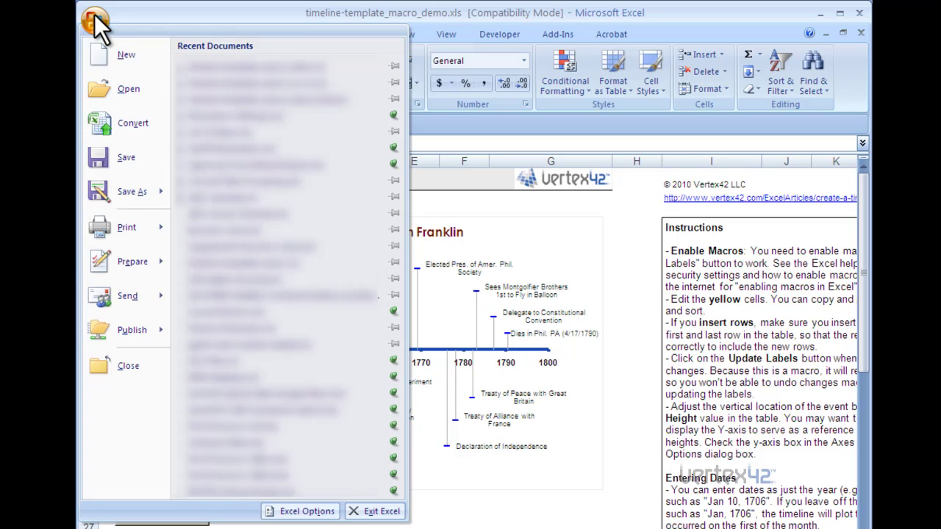
click(315, 511)
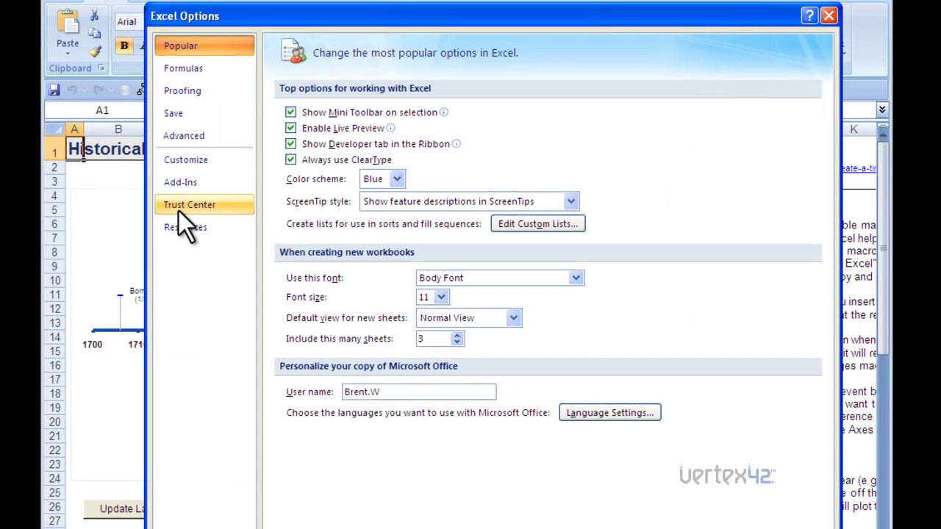
click(178, 211)
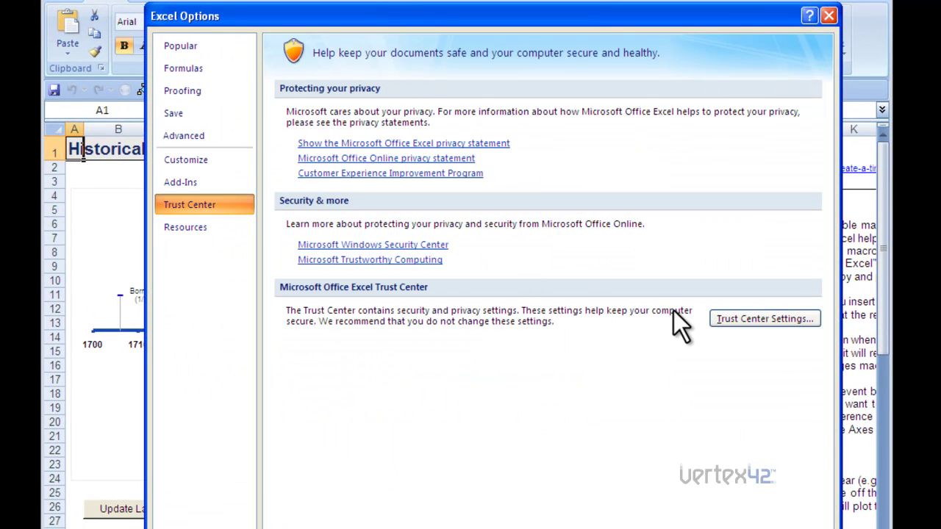
click(746, 319)
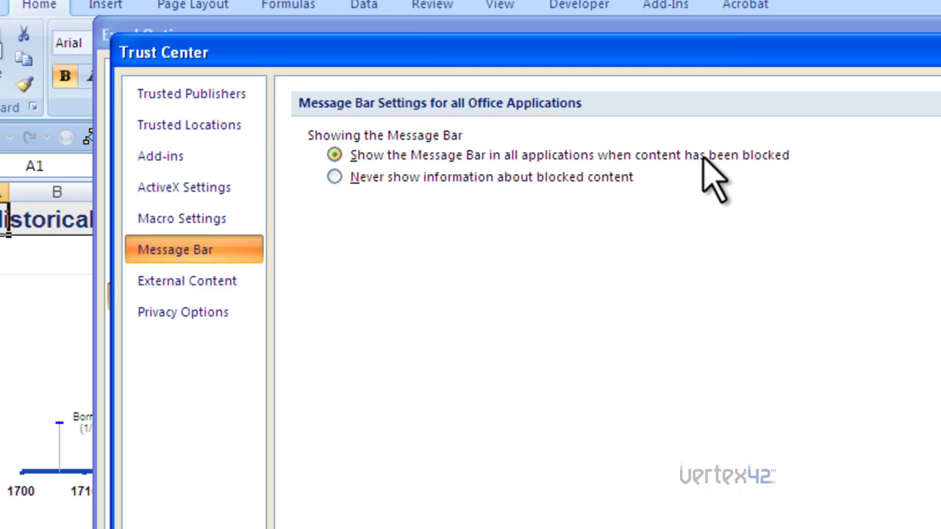
Review Macro Settings, keep 'Disable all macros with notification', and close the Trust Center.
click(206, 222)
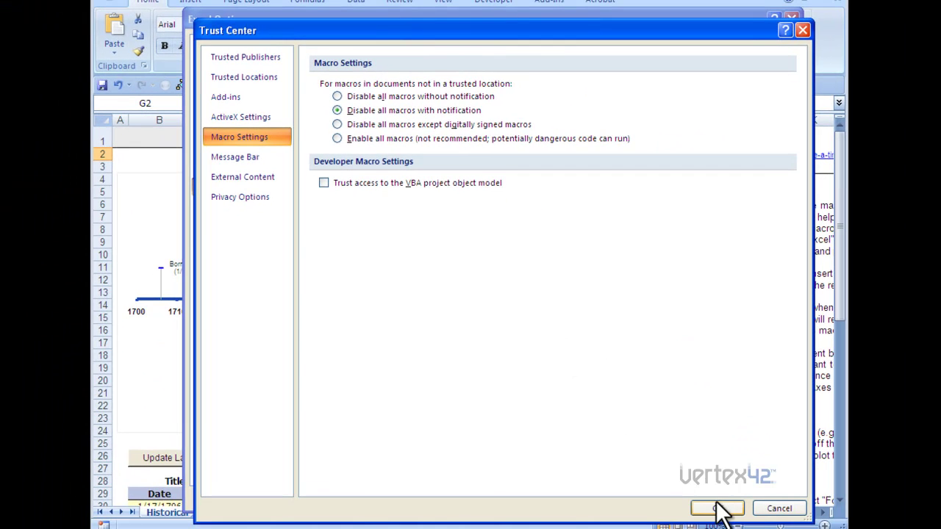
click(718, 507)
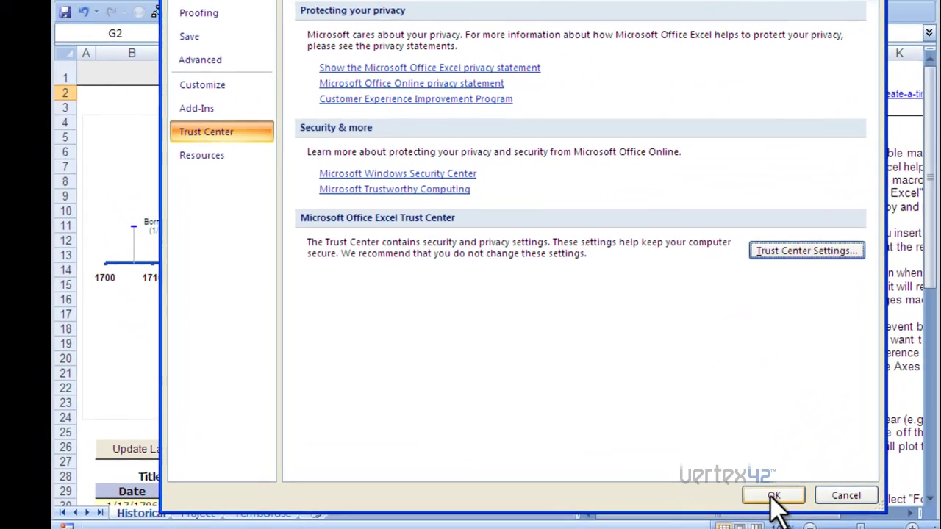
Close Excel Options and split the Historical sheet, keeping the chart above rows 37–48.
click(774, 497)
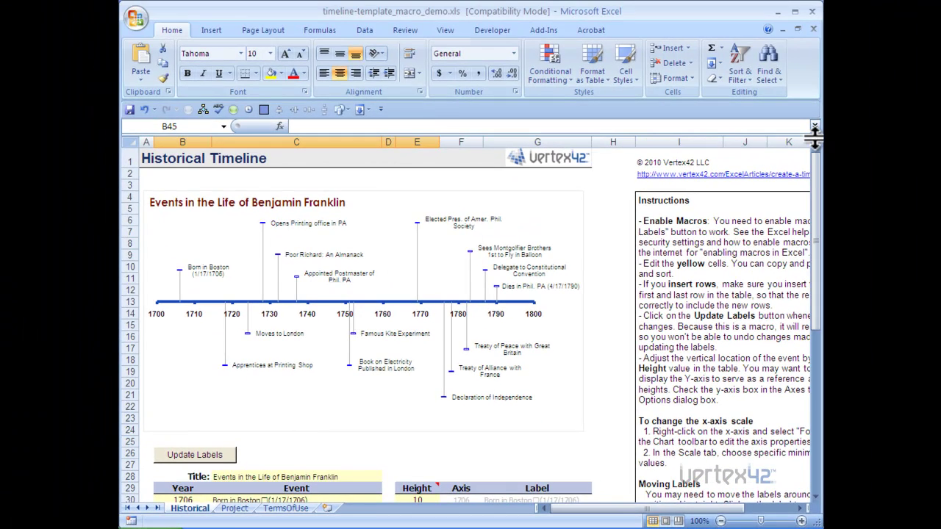
drag(815, 137, 815, 362)
drag(816, 183, 813, 190)
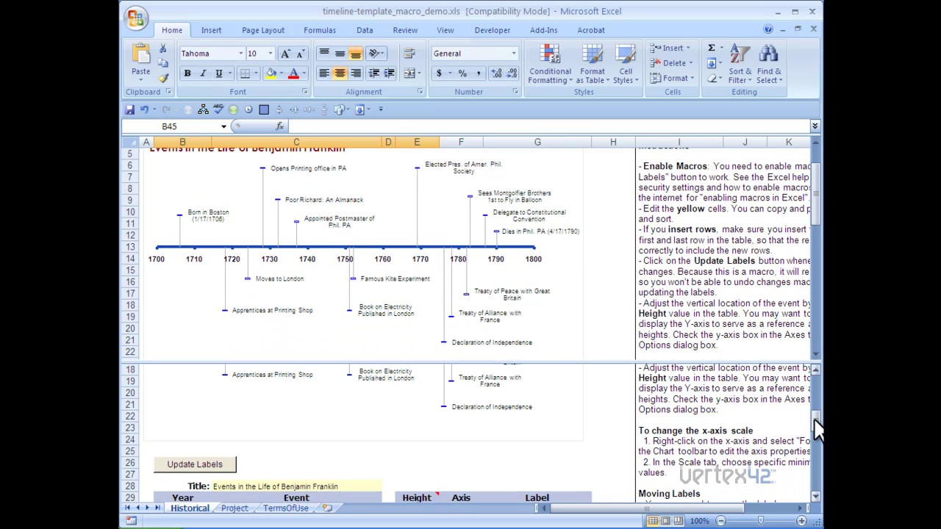
drag(815, 426, 824, 441)
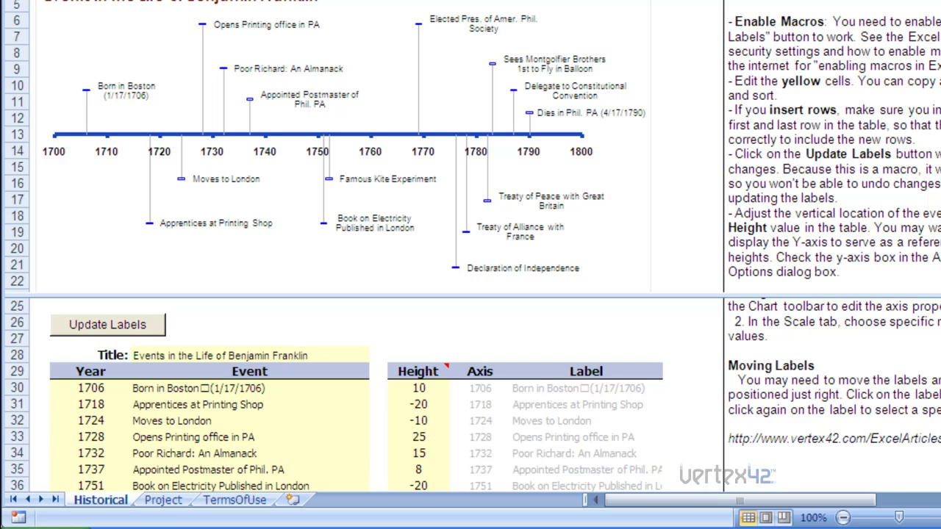
mouse_move(940, 402)
mouse_down()
mouse_move(940, 443)
mouse_move(940, 392)
mouse_move(940, 443)
mouse_up()
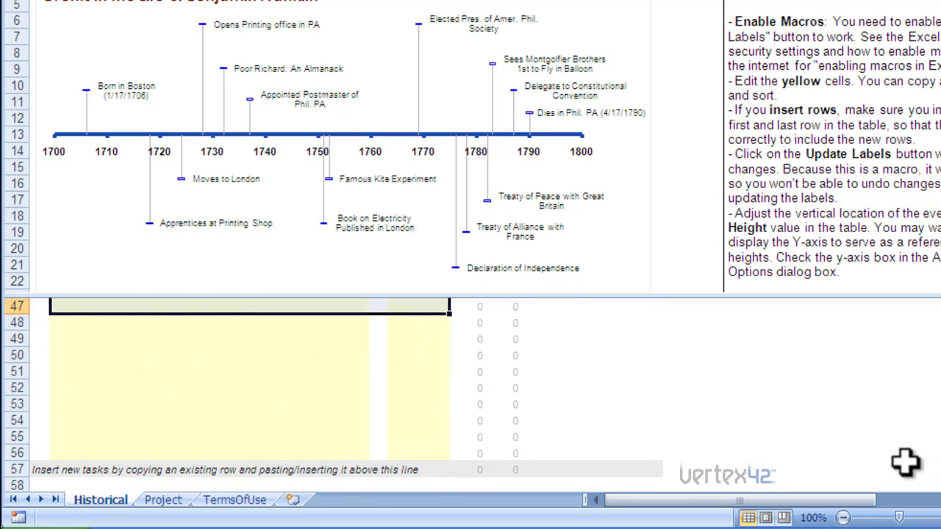
Add the 1778 event 'U.S. Minister to France' in row 45.
drag(940, 444, 940, 436)
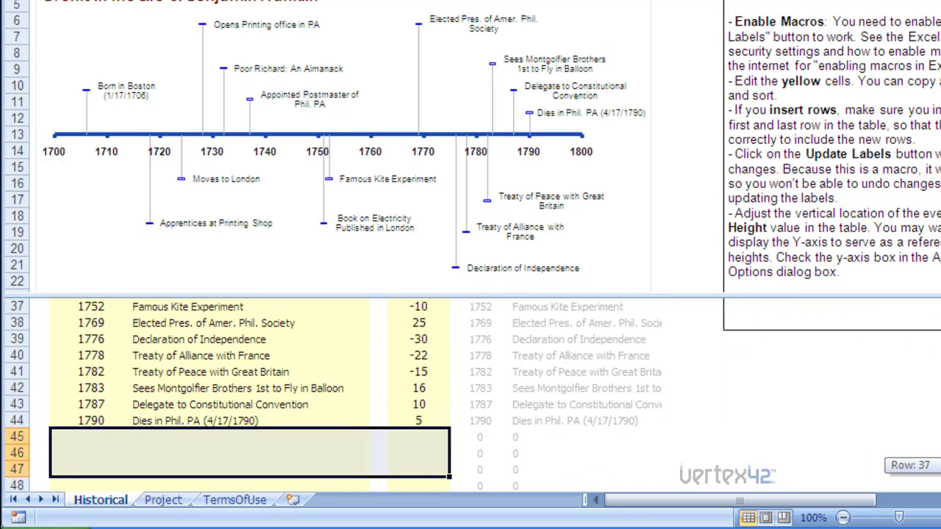
click(77, 436)
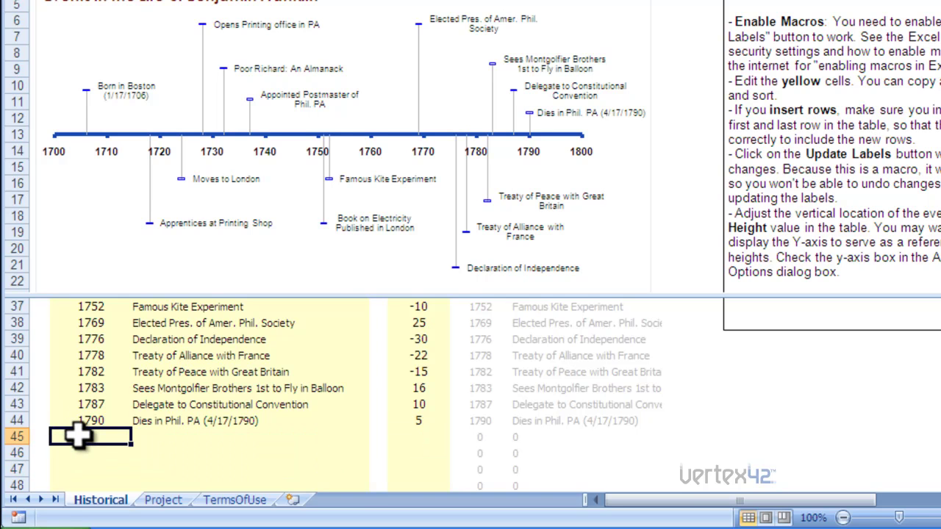
text(1778)
key(Tab)
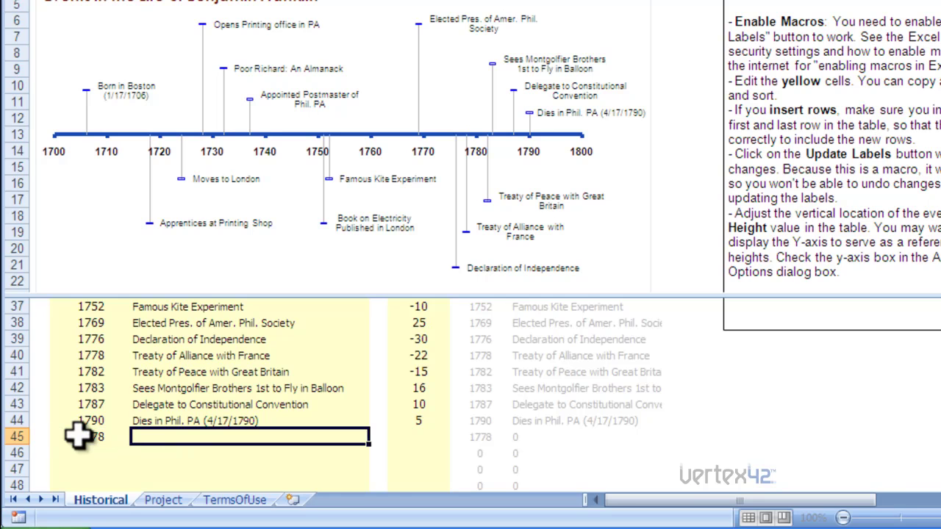
text(U.S. Mi)
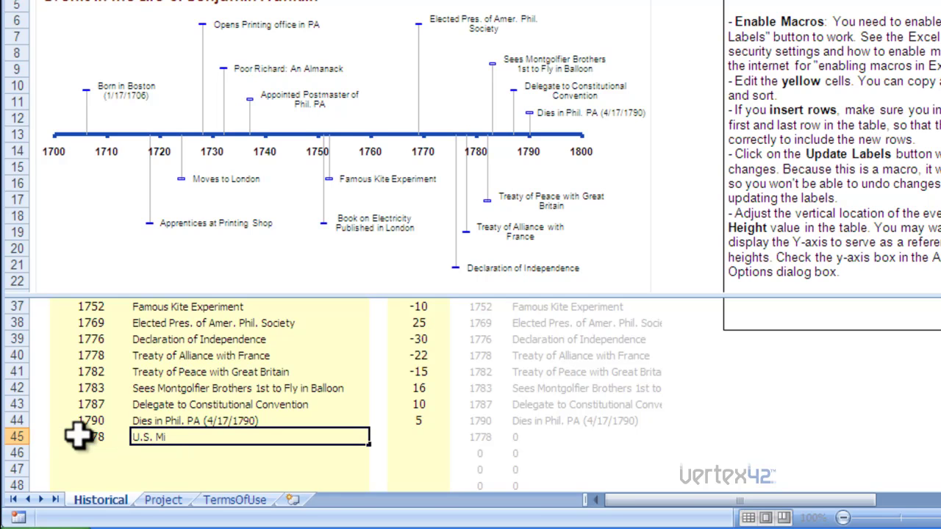
text(nister to France)
key(ctrl+Return)
key(Return)
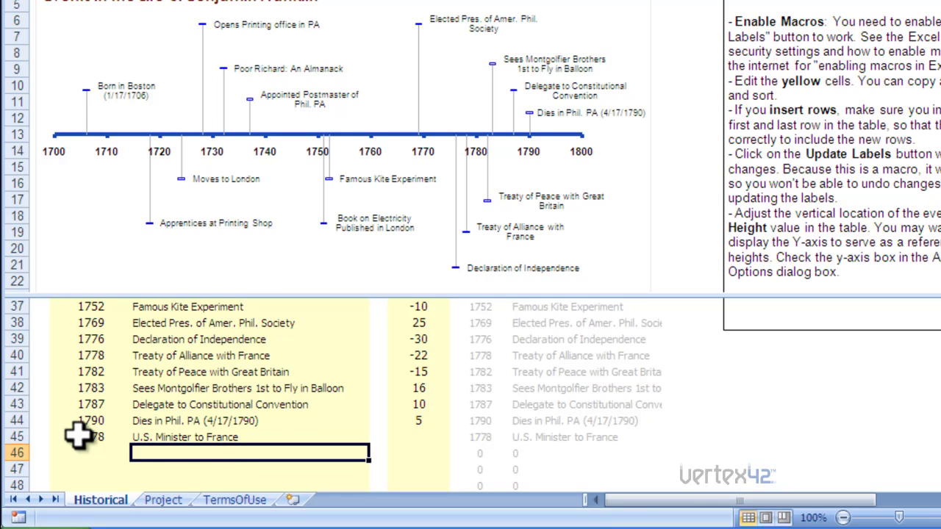
Add the 1782 event 'U.S. Minister to Sweden' in row 46.
key(Left)
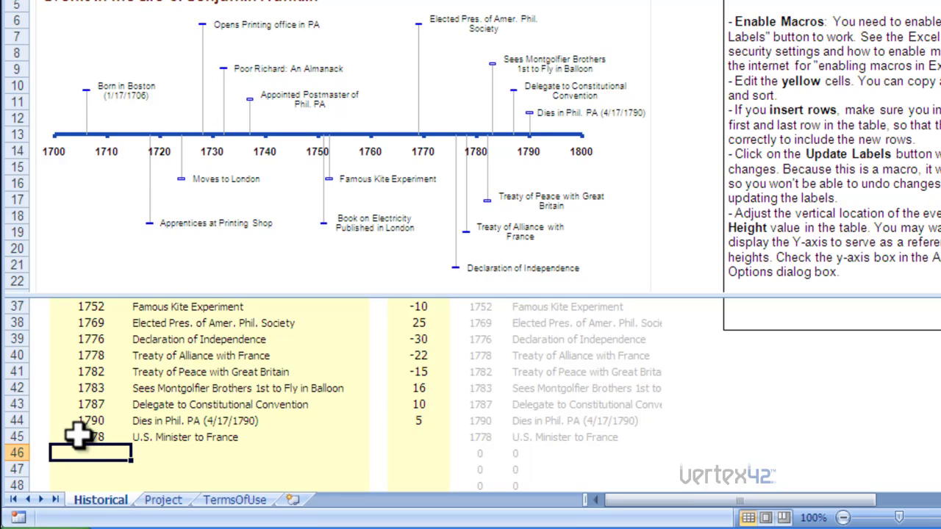
text(17)
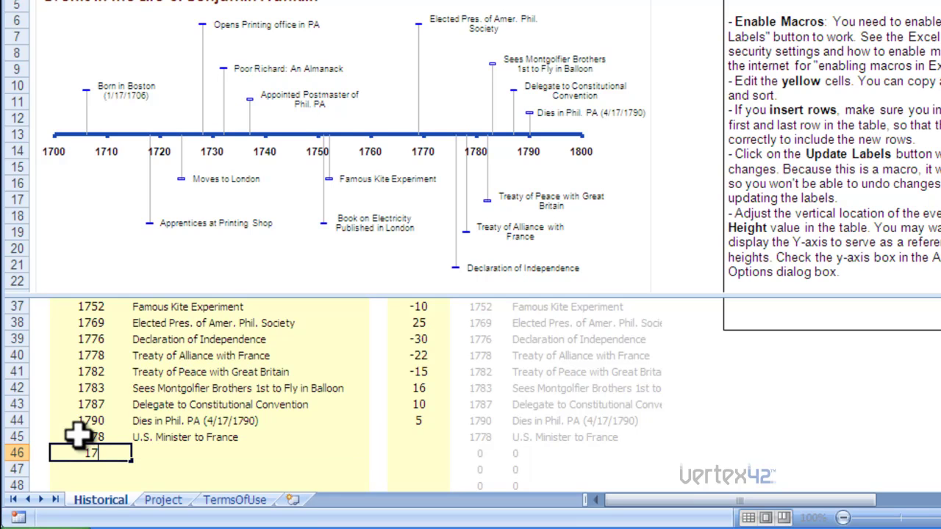
text(82)
key(Return)
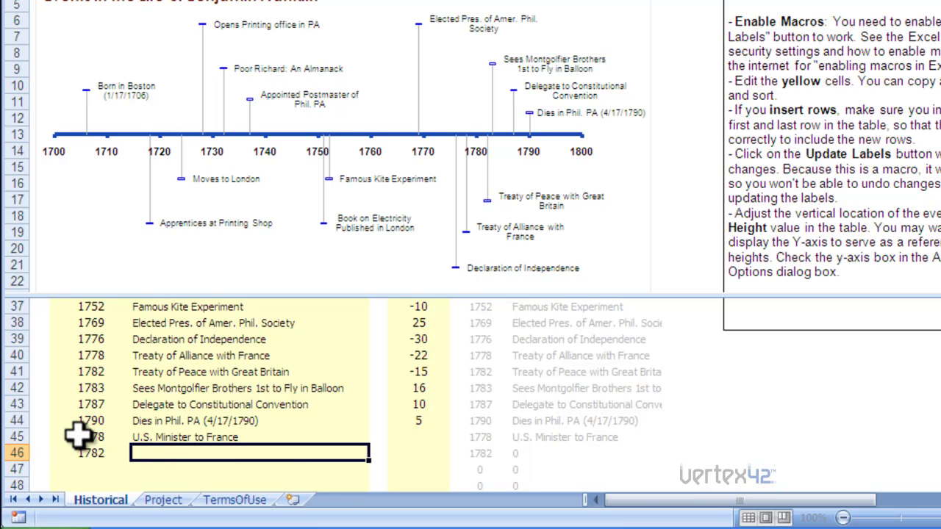
text(U.S. )
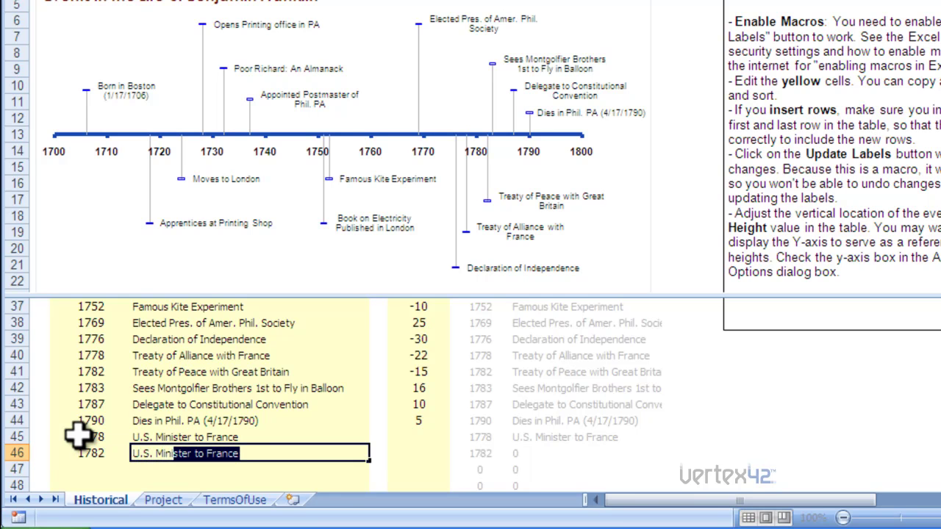
text(Minister to Sw)
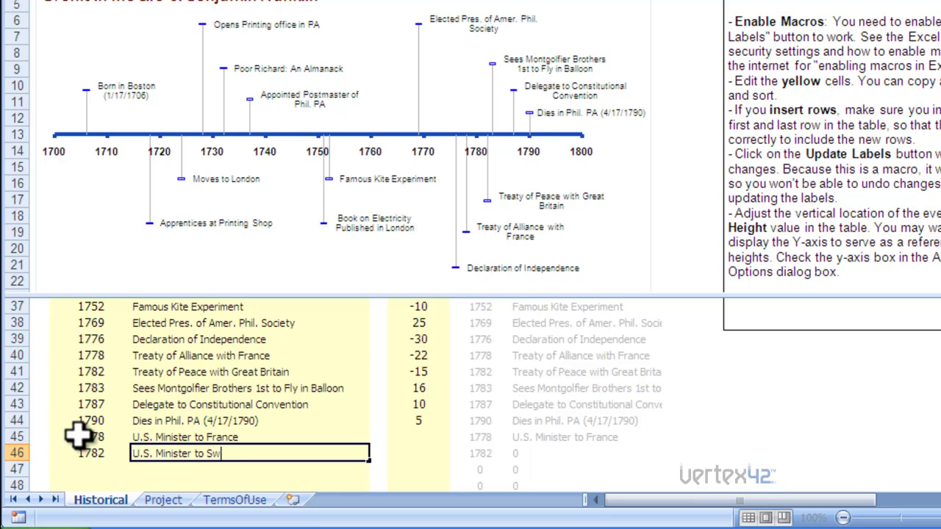
text(eden)
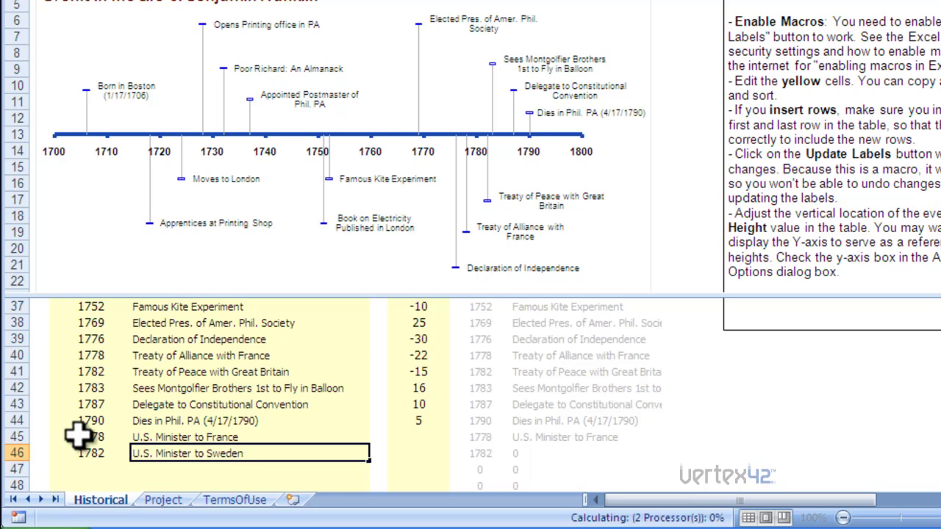
key(Return)
Add the 1775 event '1st U.S. Post Master' in row 47.
key(Left)
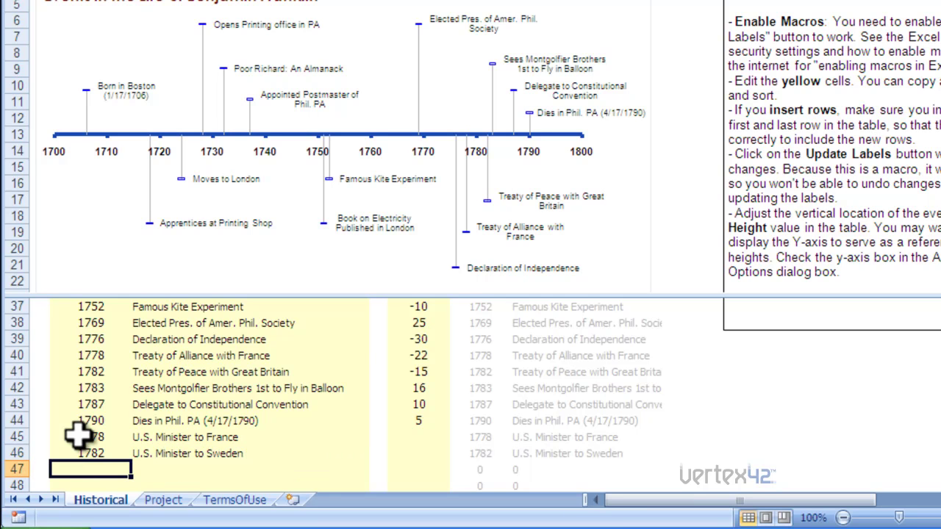
text(1775)
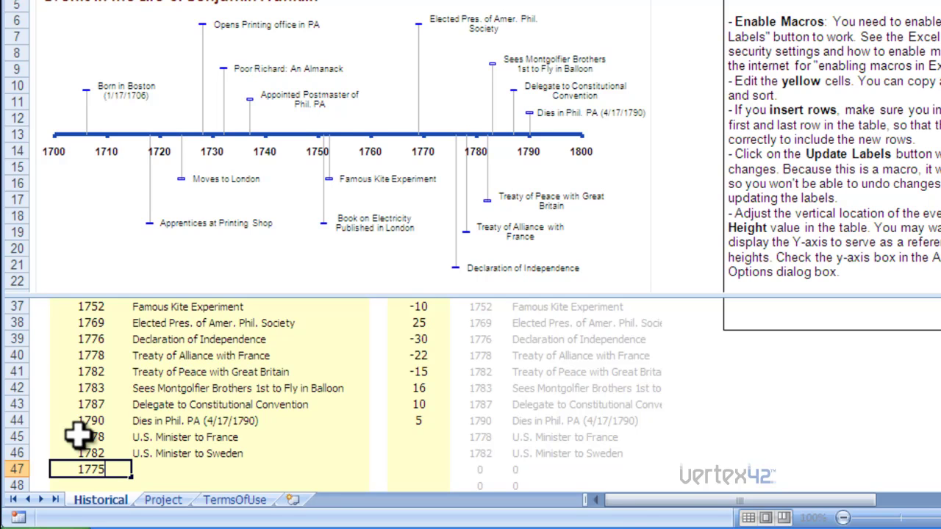
key(Tab)
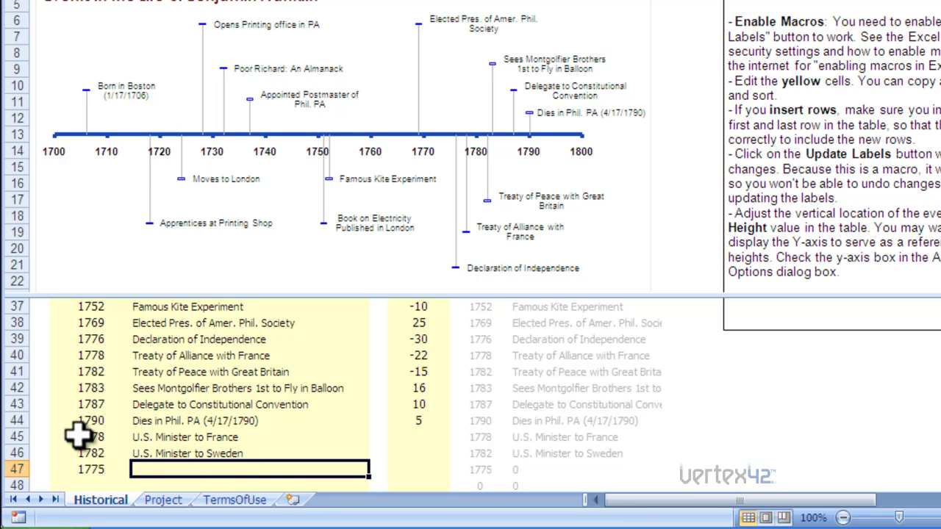
text(1st)
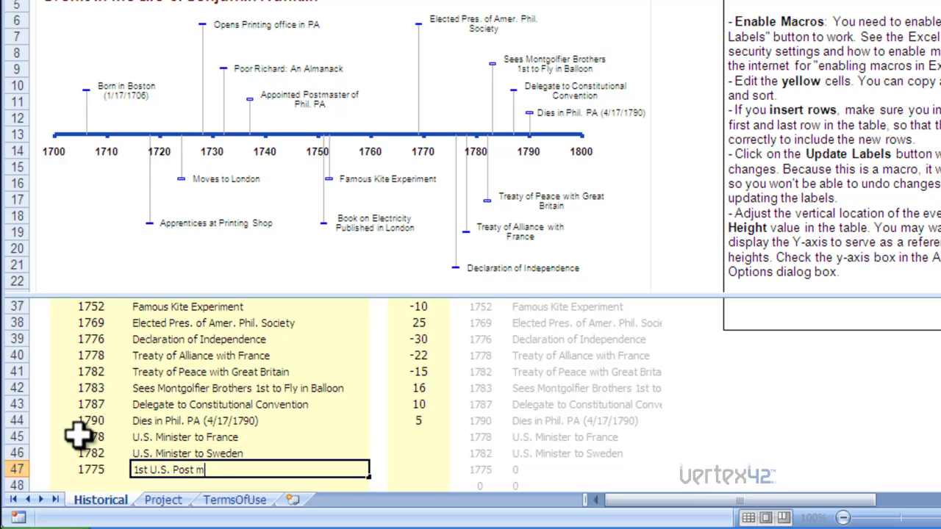
text( U.S. Post Master)
key(Return)
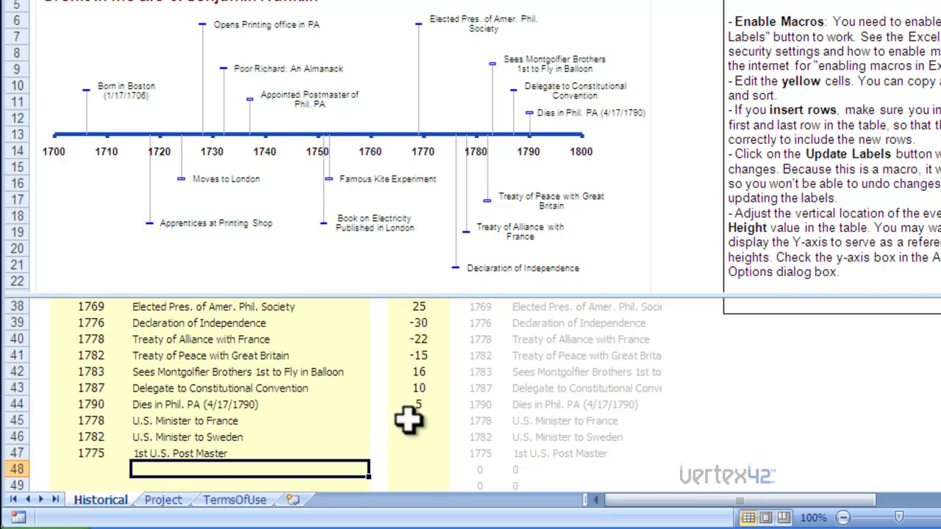
Enter a Height of 10 for the three new events in rows 45–47.
scroll(410, 416, up, 4)
mouse_move(412, 360)
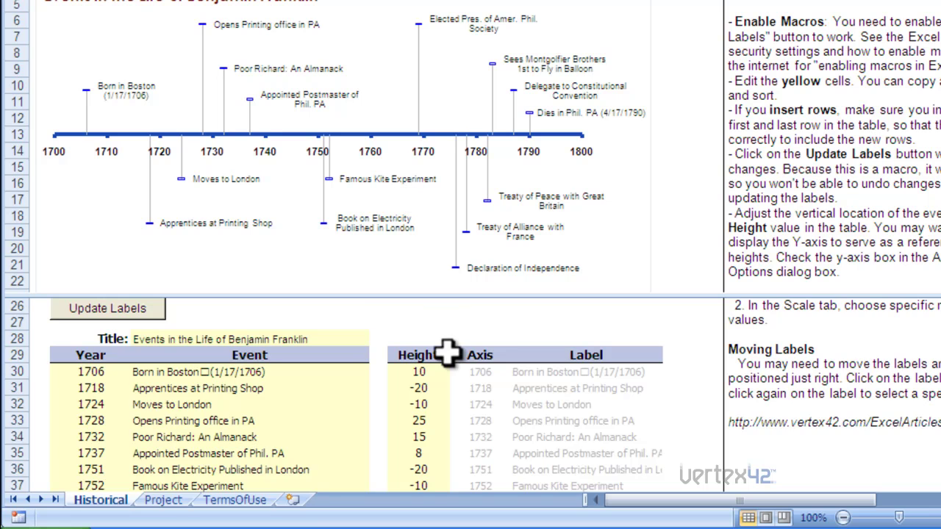
scroll(447, 352, down, 4)
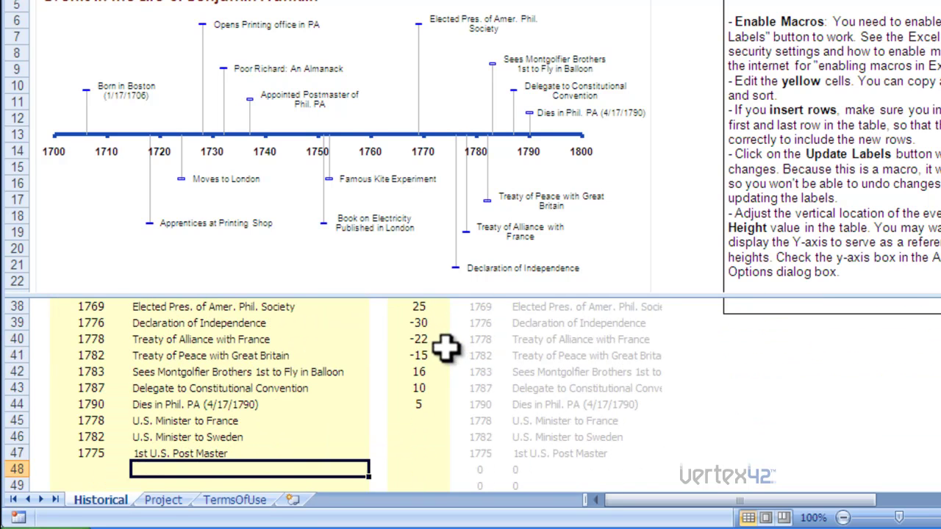
click(413, 420)
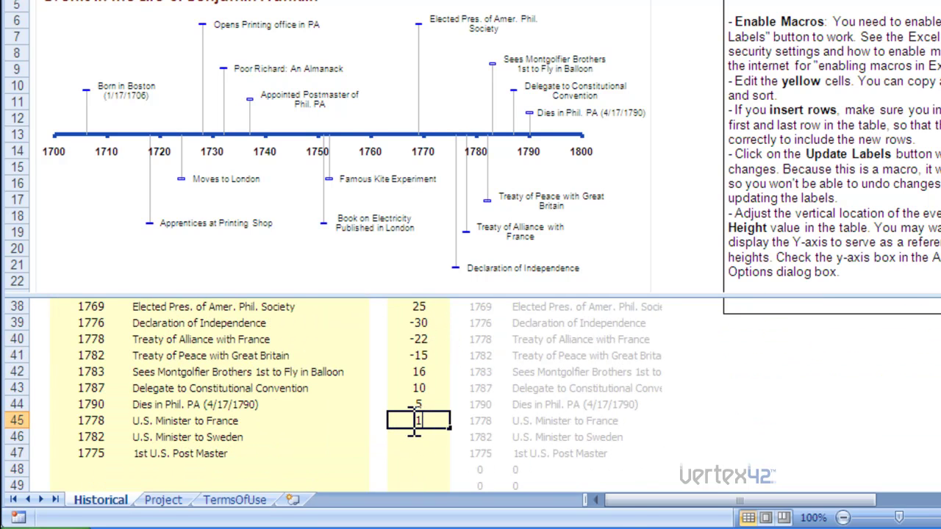
text(10)
key(Return)
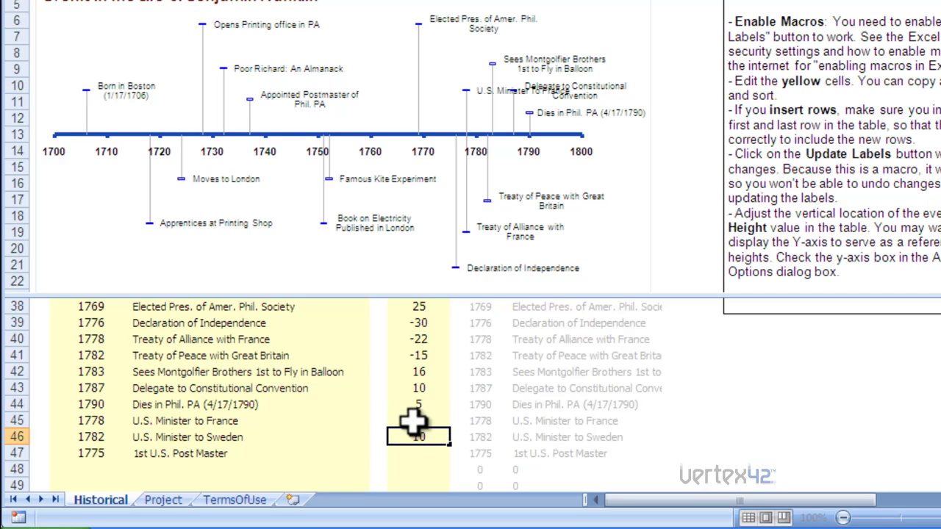
key(Return)
text(10)
key(Return)
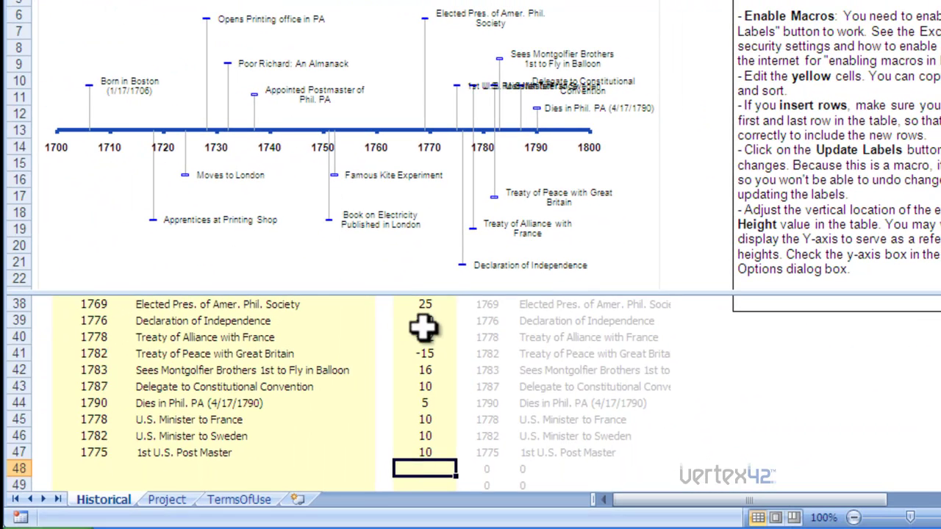
Rebuild the timeline chart labels with the Update Labels button.
scroll(424, 329, up, 4)
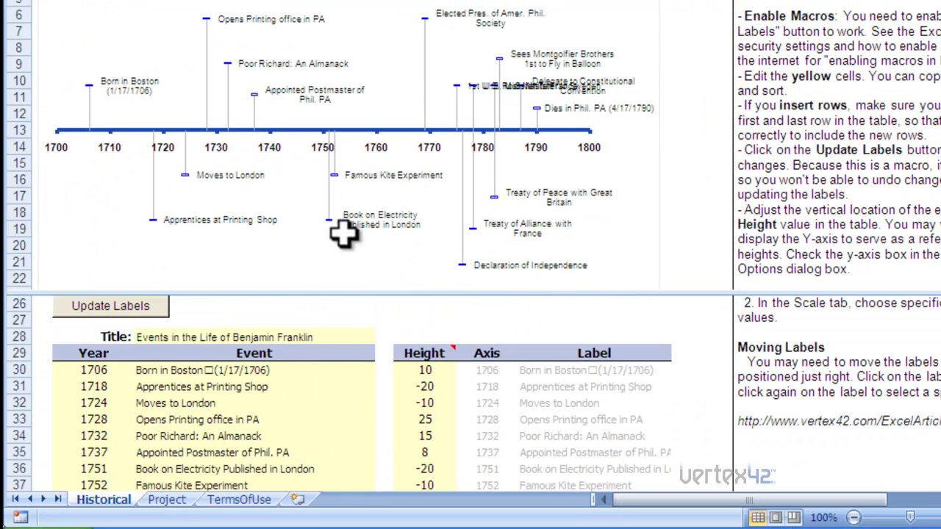
click(113, 310)
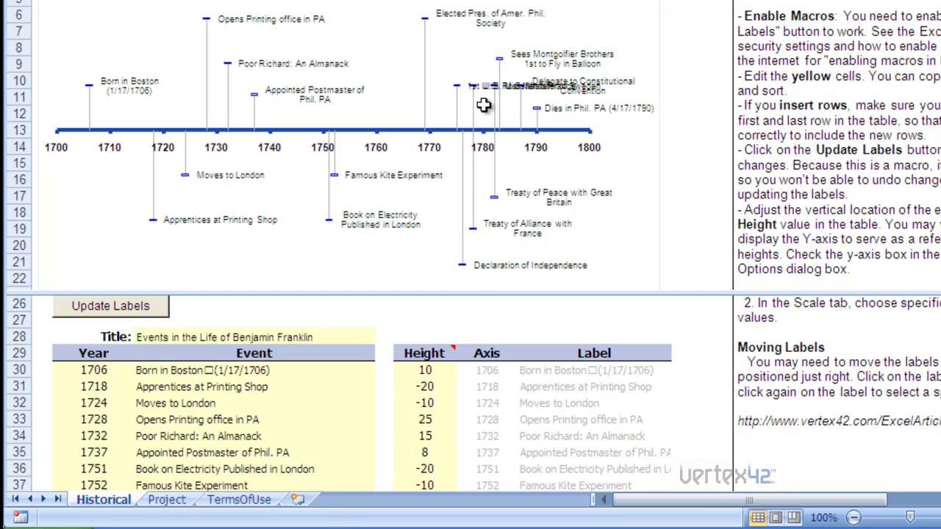
scroll(430, 421, down, 3)
scroll(430, 421, down, 1)
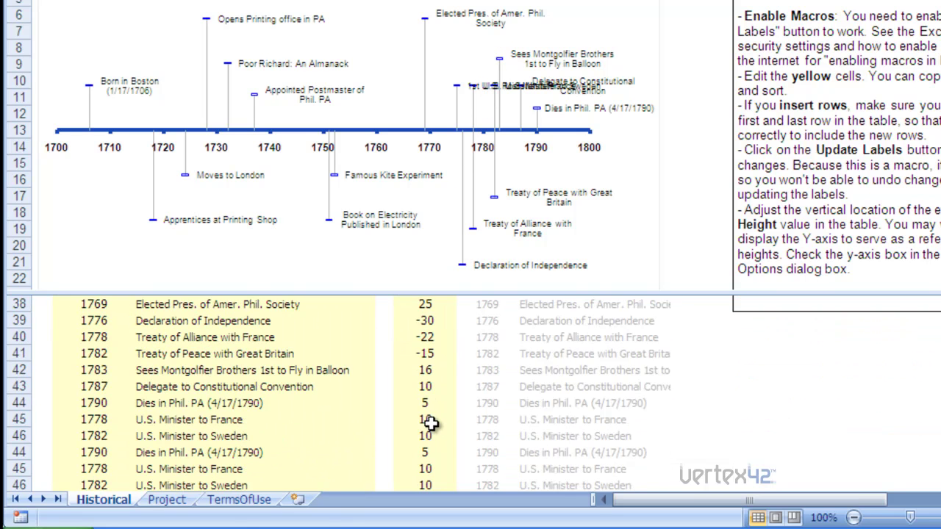
Set the U.S. Minister to France Height to -26, after first trying -25.
click(427, 420)
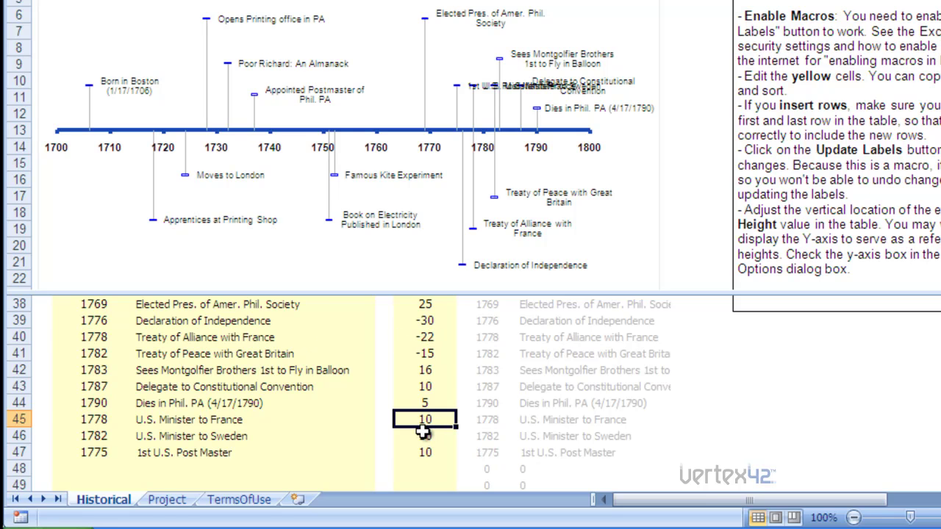
text(-)
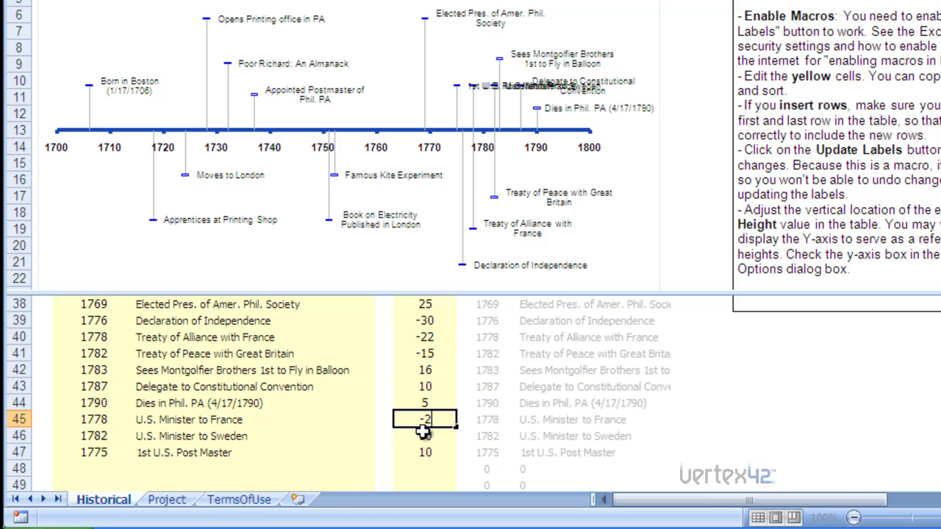
text(25)
key(Return)
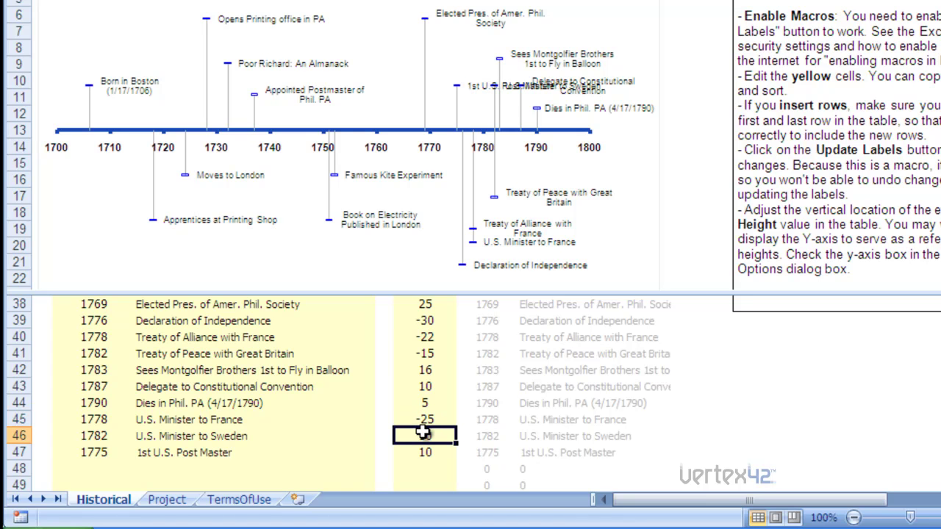
key(Up)
text(-26)
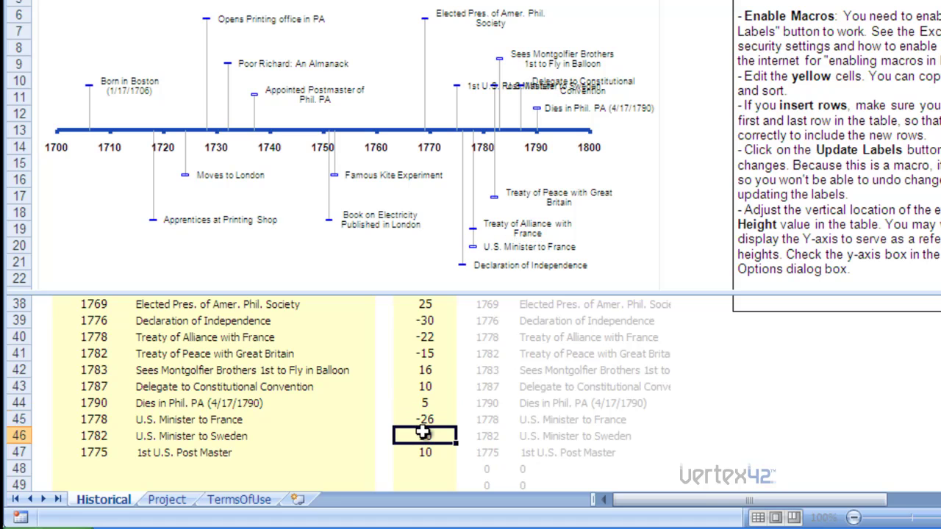
key(Return)
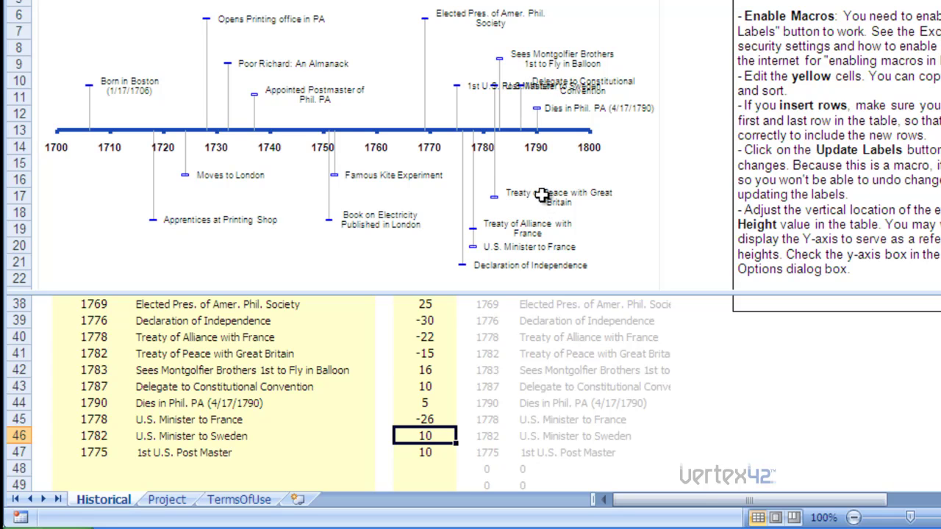
Set the Treaty of Peace event's Height to -10.
click(430, 353)
text(-)
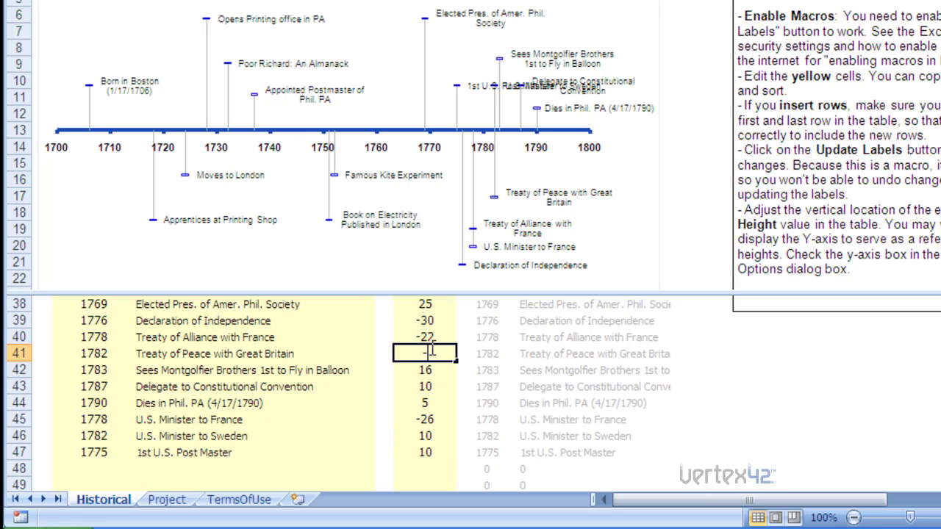
text(10)
key(Return)
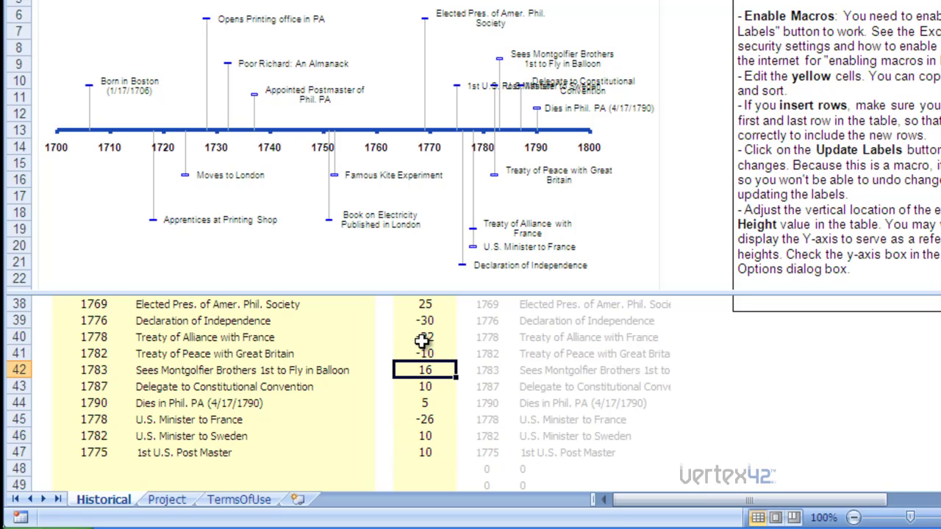
Confirm the U.S. Minister to Sweden Height of -16, cancelling a stray entry.
click(426, 436)
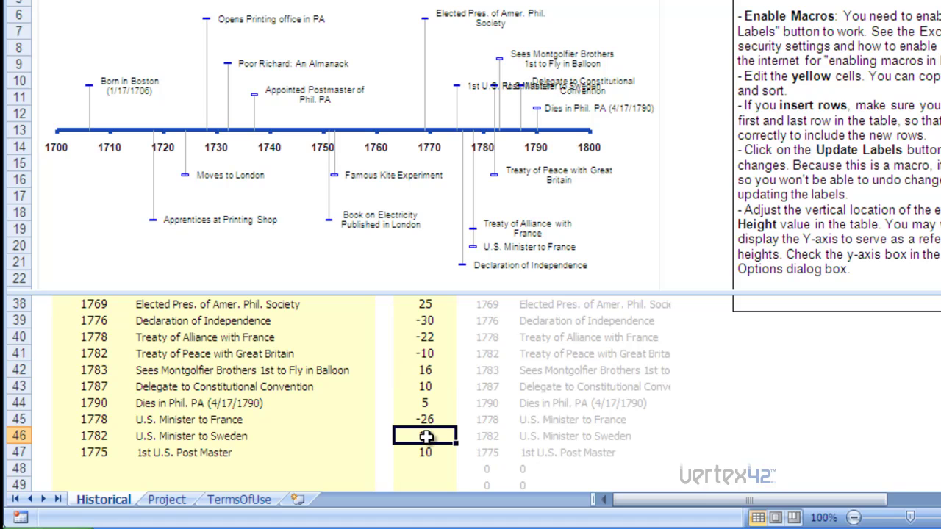
double_click(427, 436)
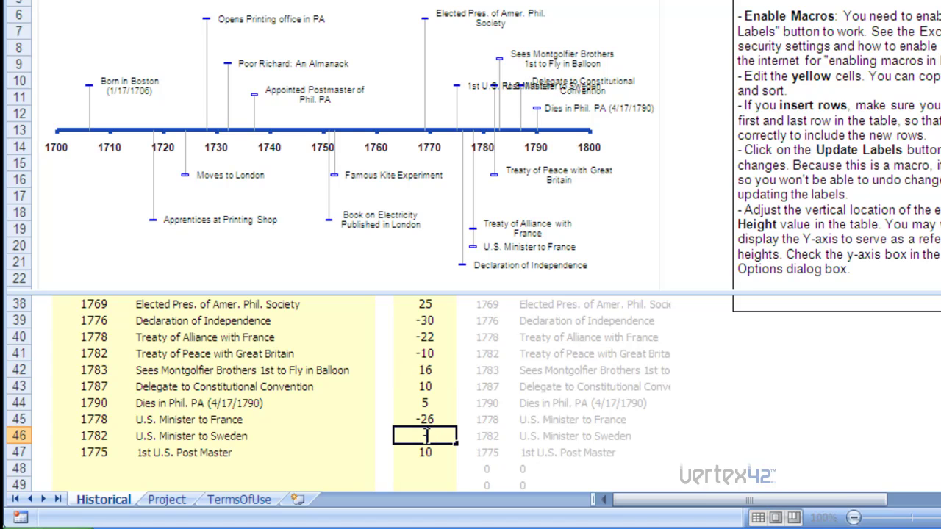
key(Return)
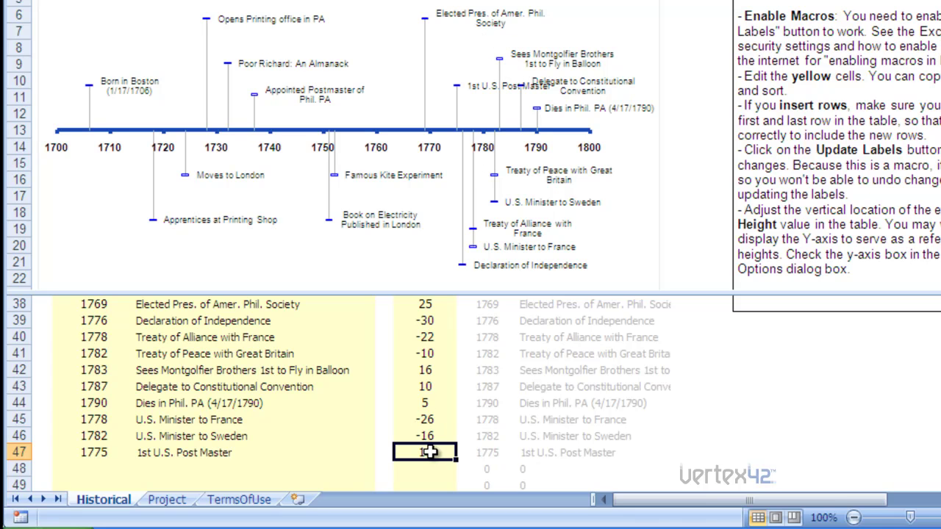
text(20)
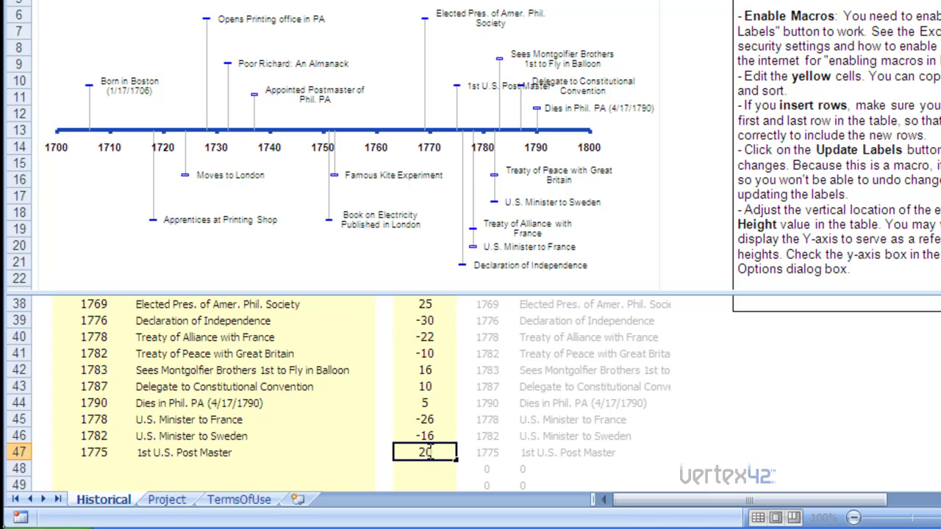
key(Up)
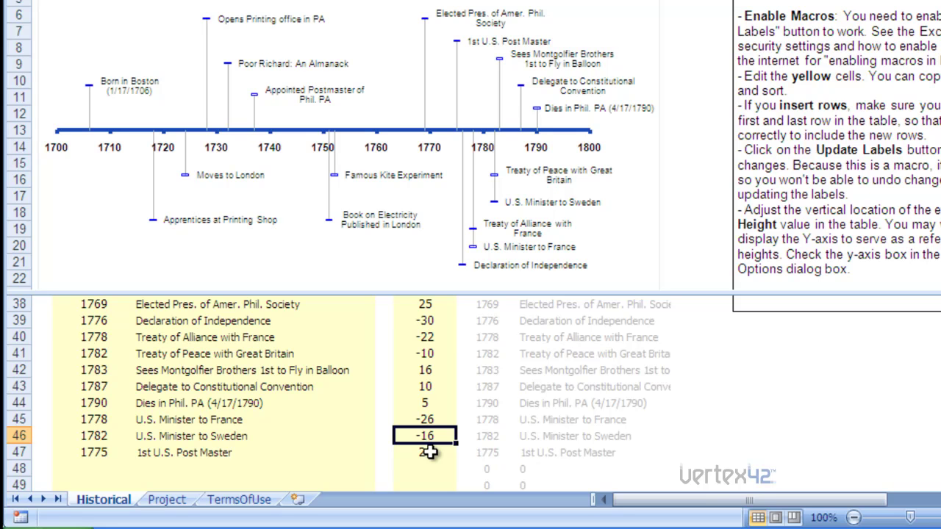
text(2)
key(Escape)
Set the 1st U.S. Post Master Height to 21.
click(429, 452)
text(2)
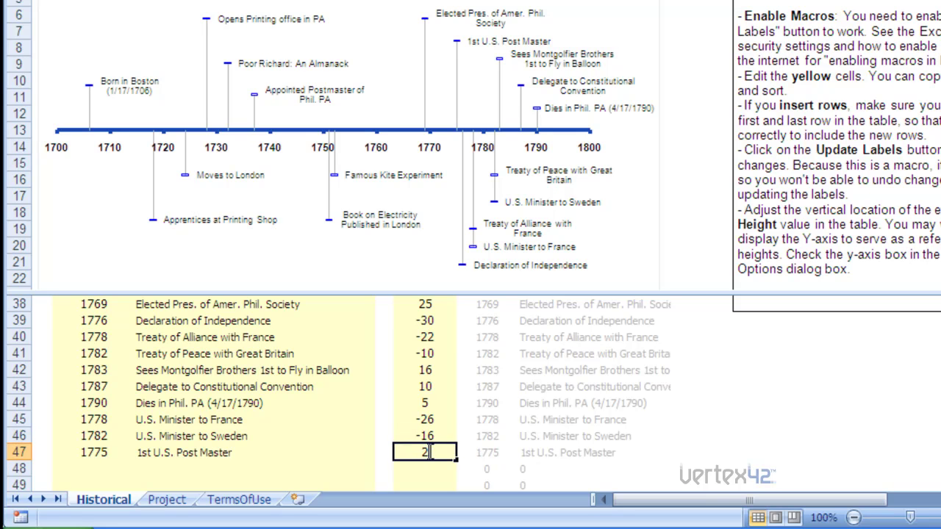
text(1)
key(Return)
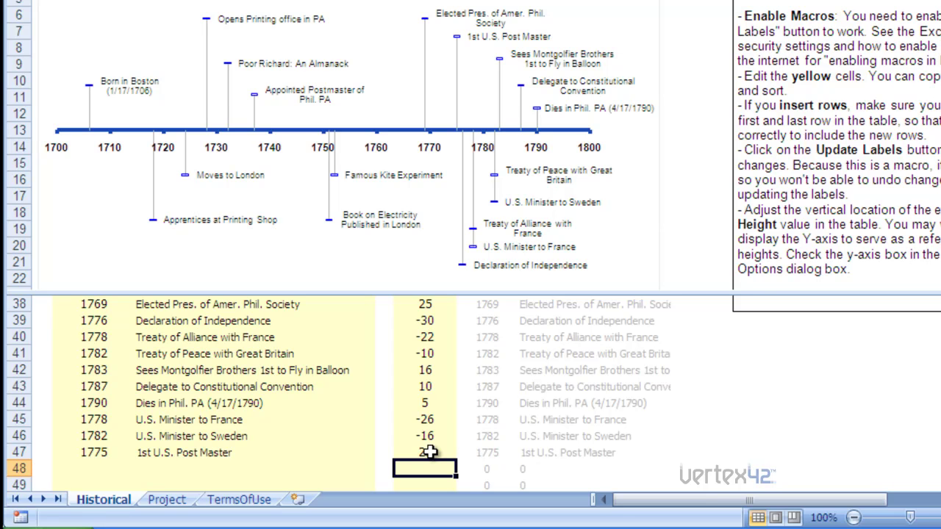
Remove the pane split, return to the top, and select the Franklin timeline chart.
double_click(783, 291)
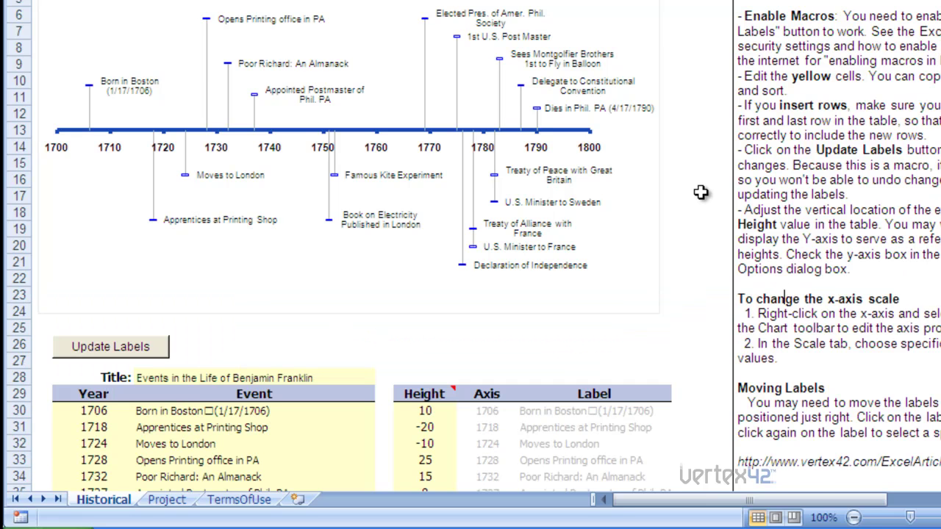
scroll(691, 192, up, 2)
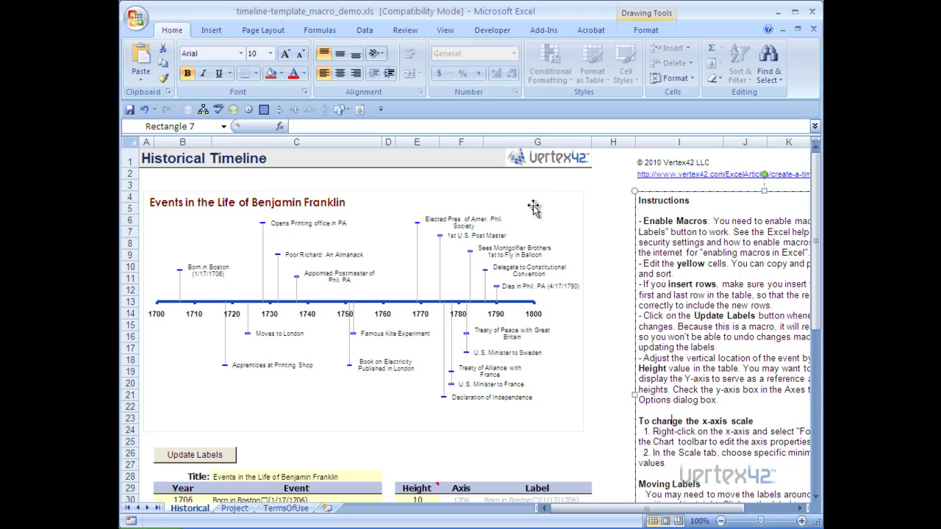
click(534, 208)
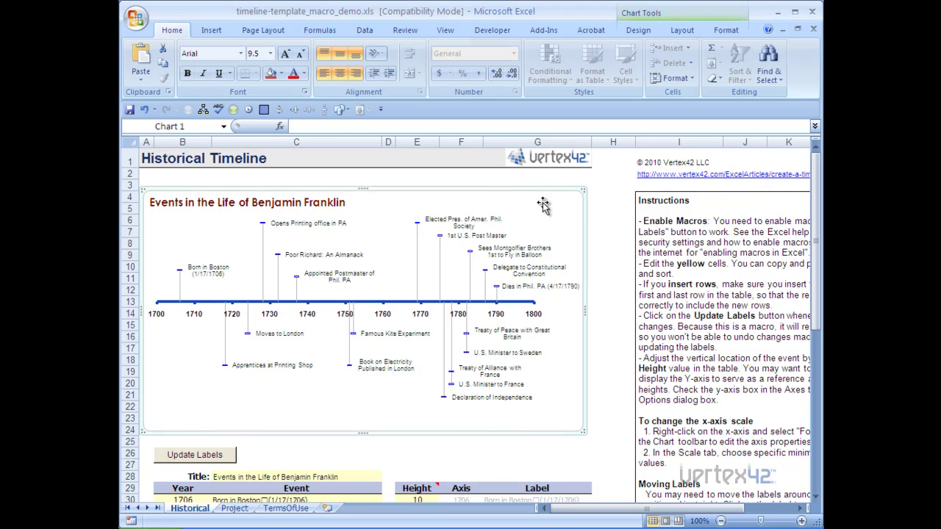
Apply chart Style 41, the dark style with white diamond markers, to the Franklin timeline.
click(635, 31)
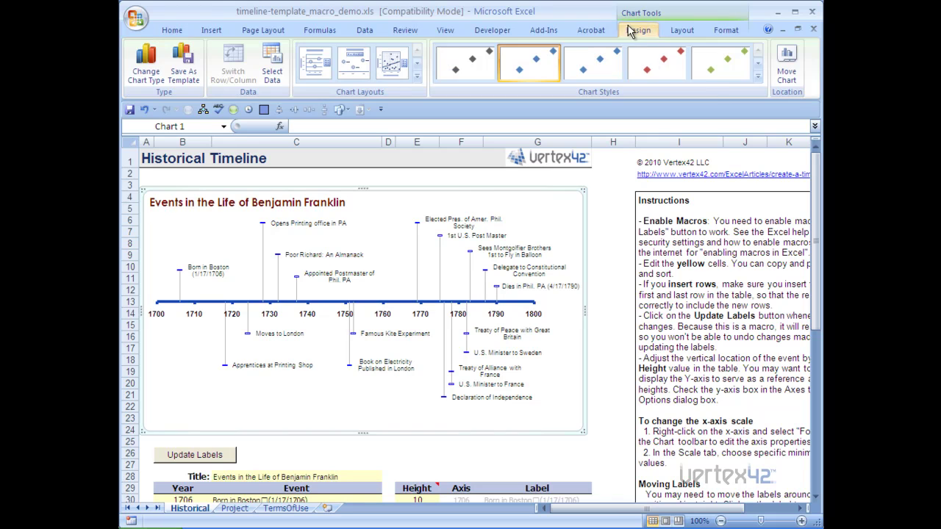
click(761, 80)
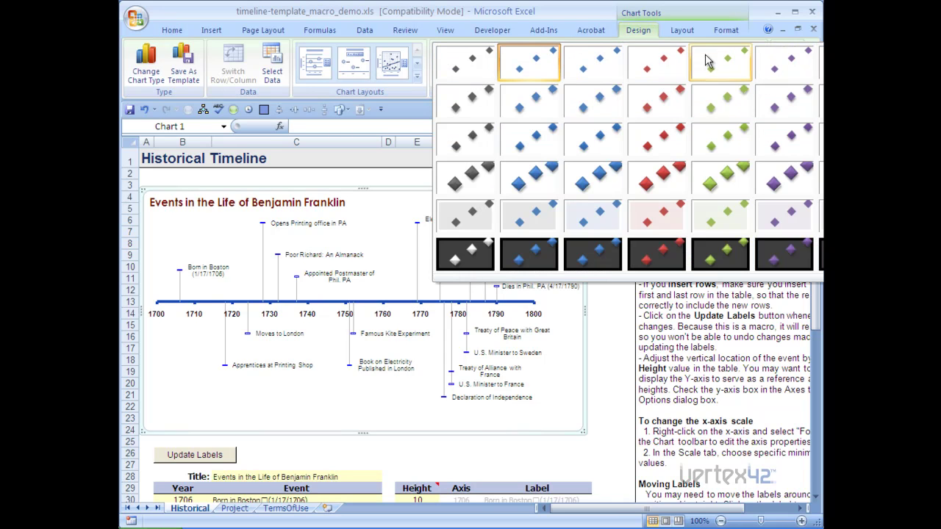
click(471, 254)
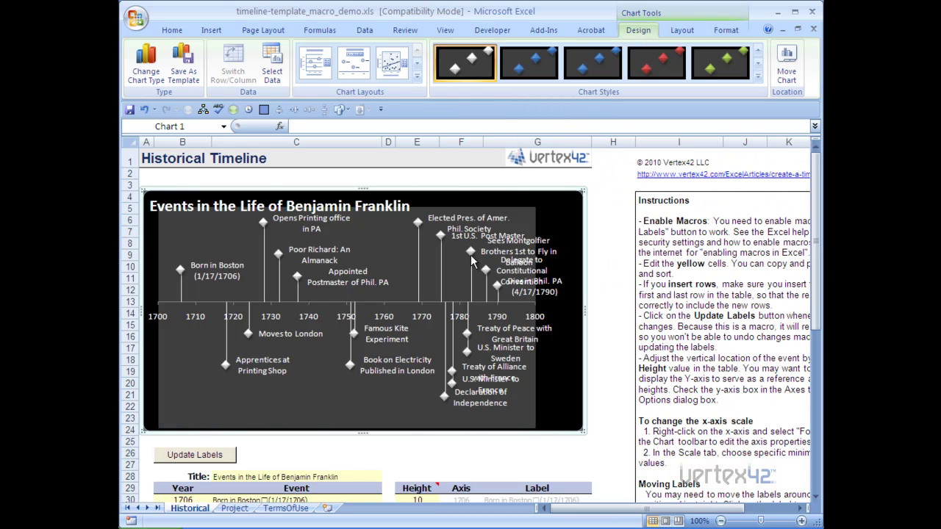
Give the chart's plot area a solid black fill.
click(394, 226)
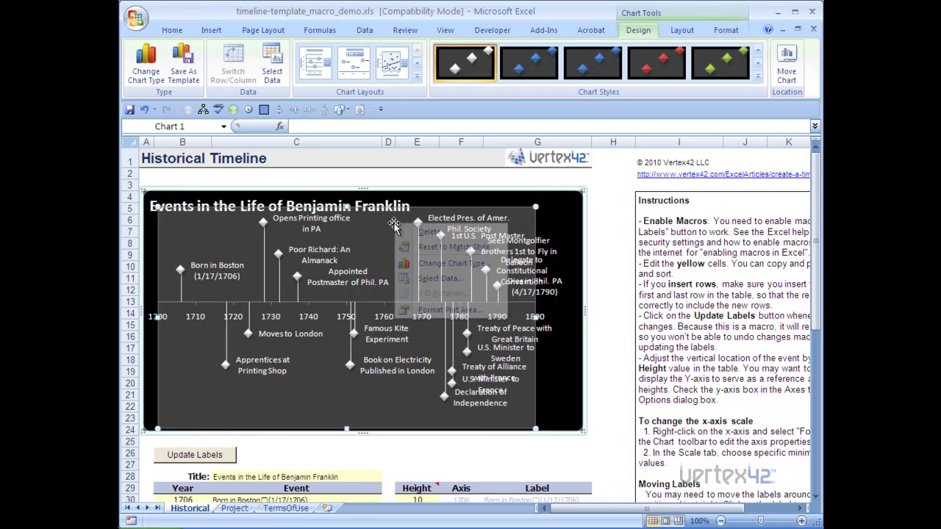
right_click(397, 254)
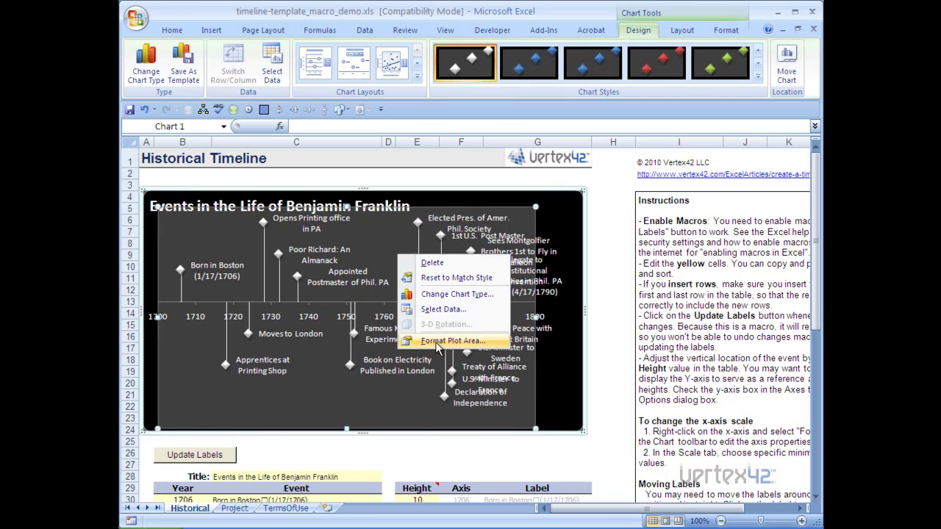
click(451, 340)
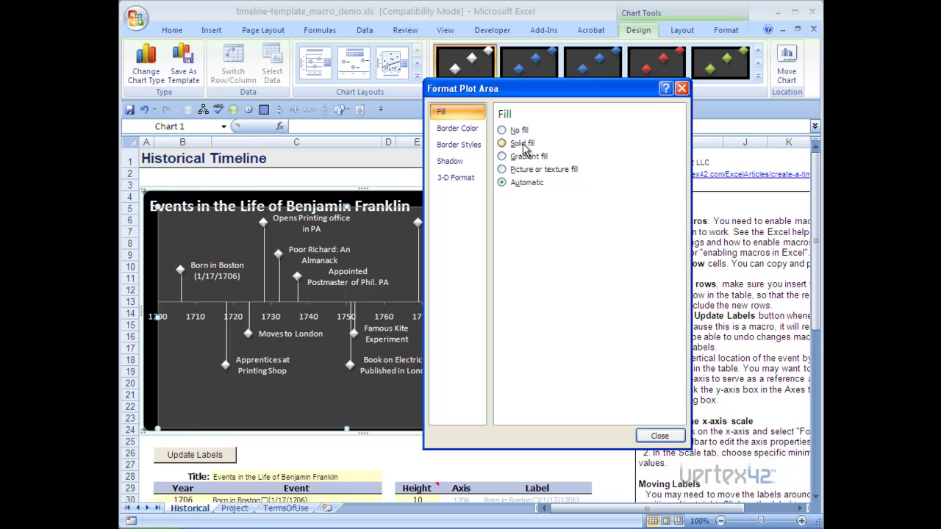
click(523, 143)
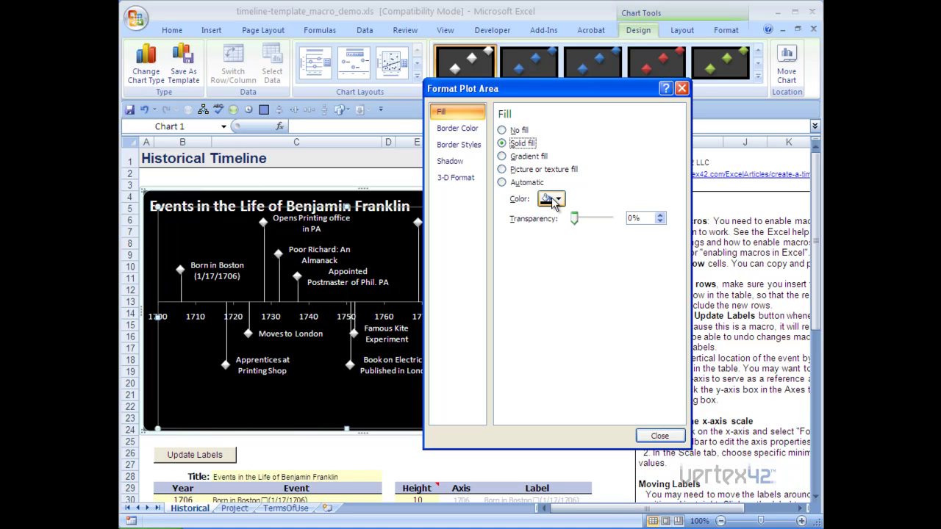
click(638, 435)
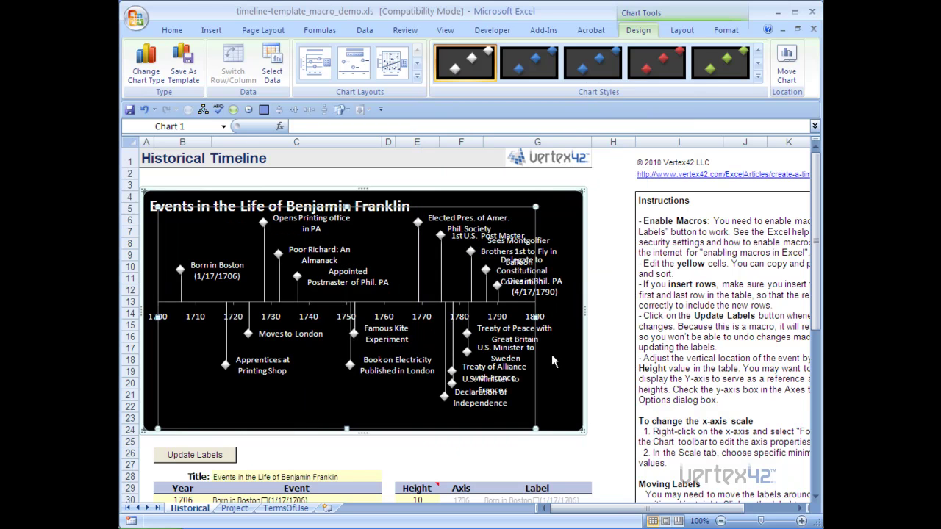
Shrink the font of the timeline's event labels by two steps.
click(462, 218)
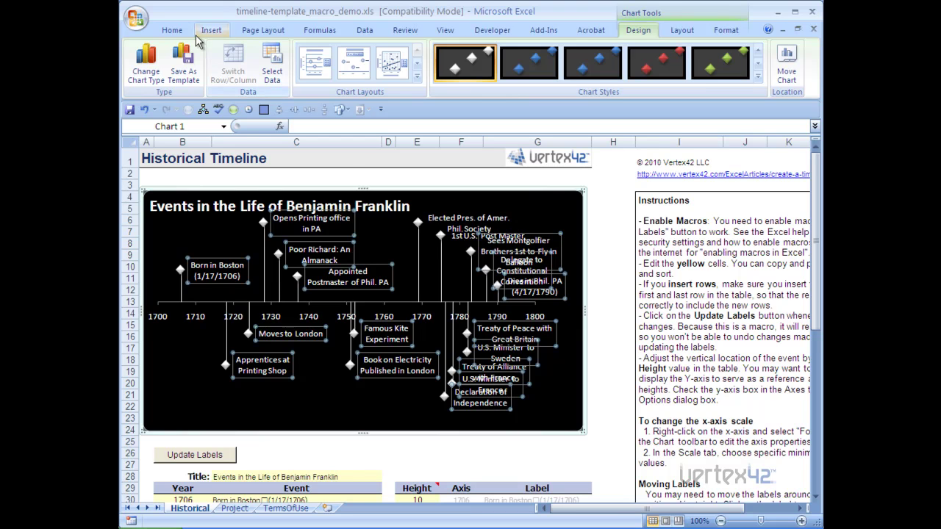
click(175, 30)
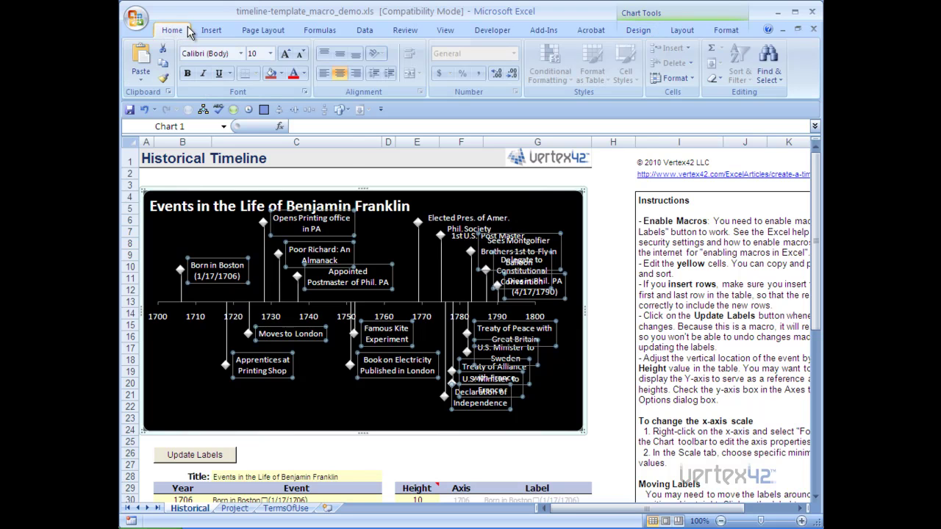
click(301, 54)
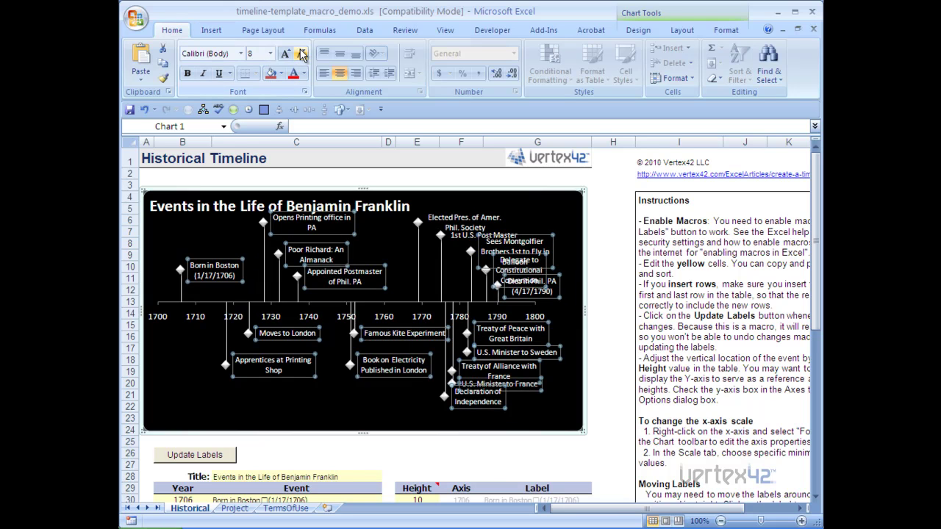
click(301, 55)
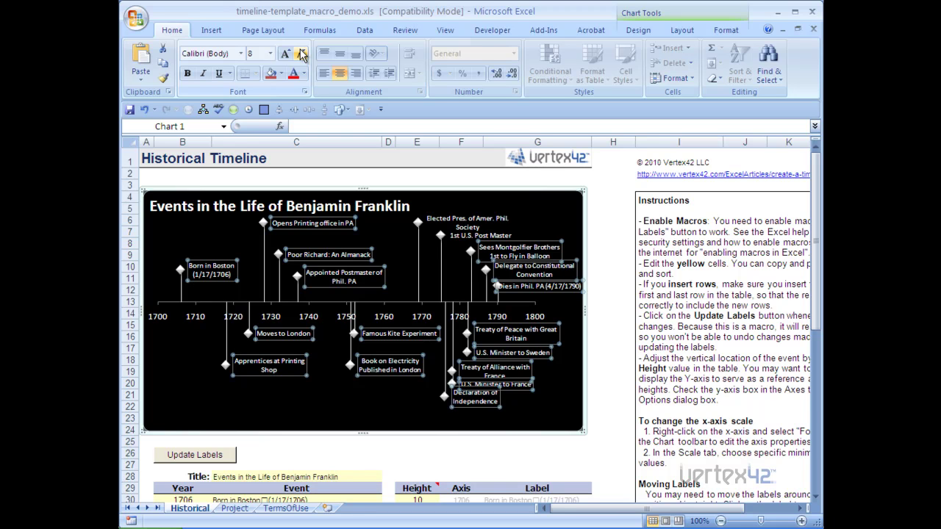
Narrow the plot area slightly, then copy the whole chart.
click(432, 282)
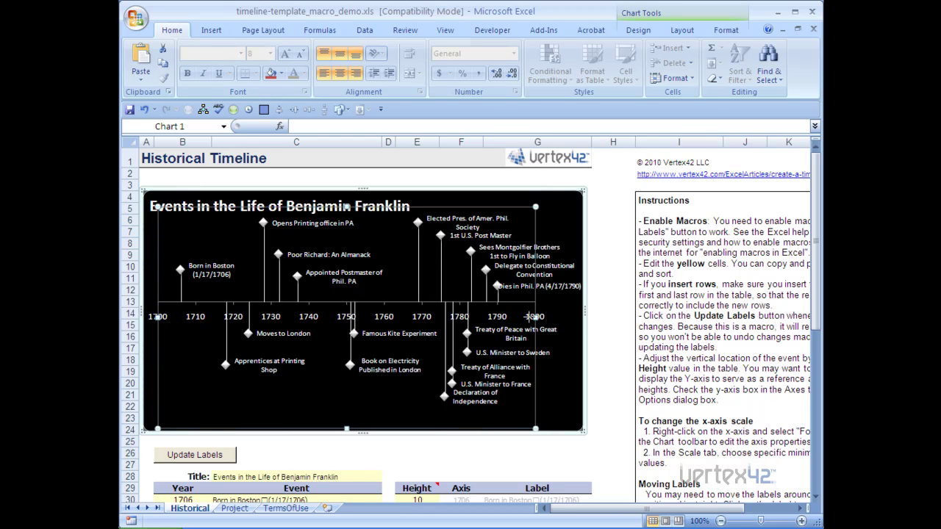
drag(529, 316, 524, 306)
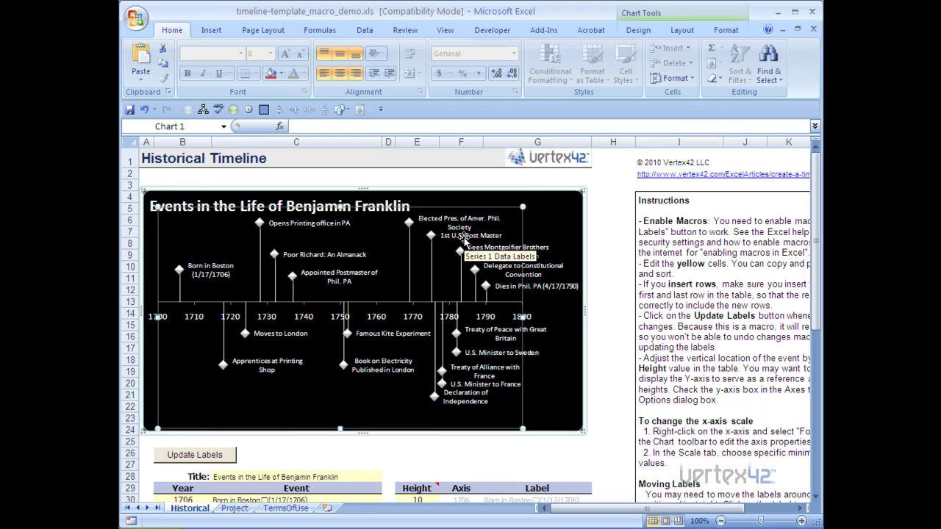
click(569, 208)
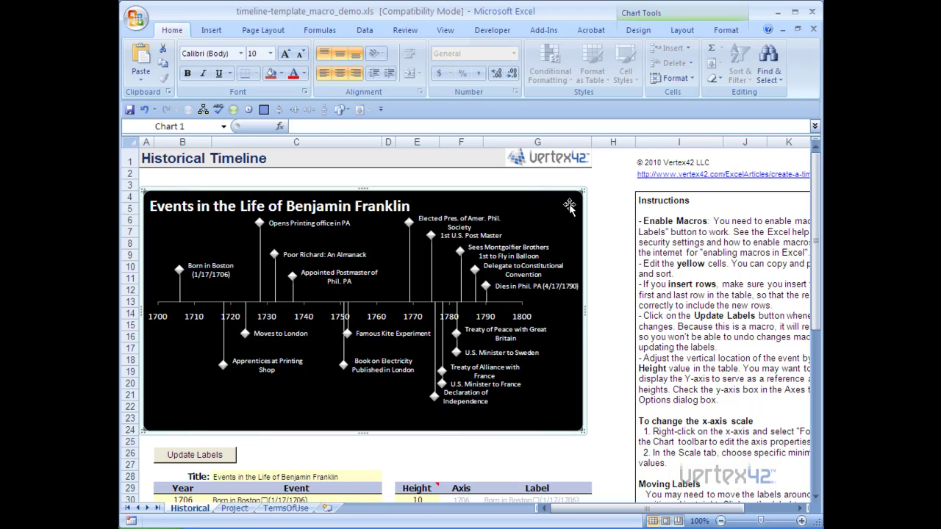
key(ctrl+c)
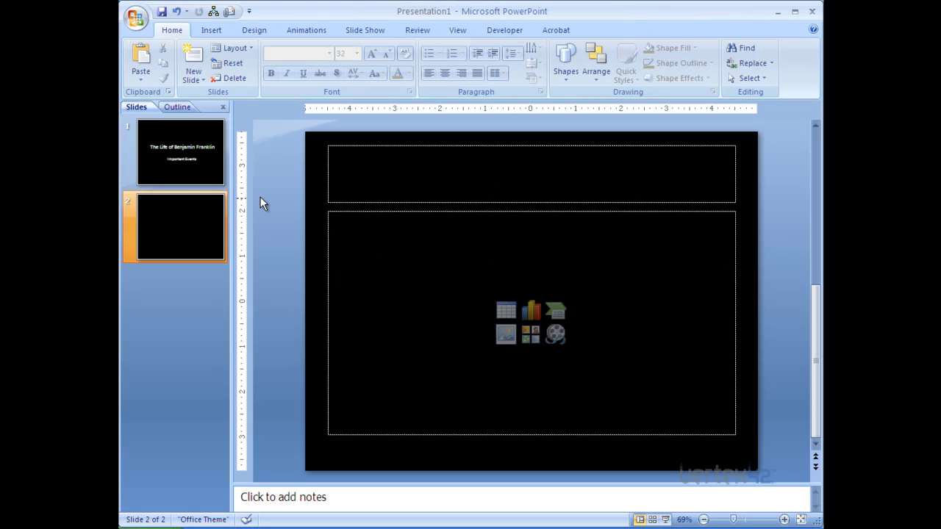
Paste the copied chart onto slide 2 as a Bitmap picture via Paste Special.
click(196, 179)
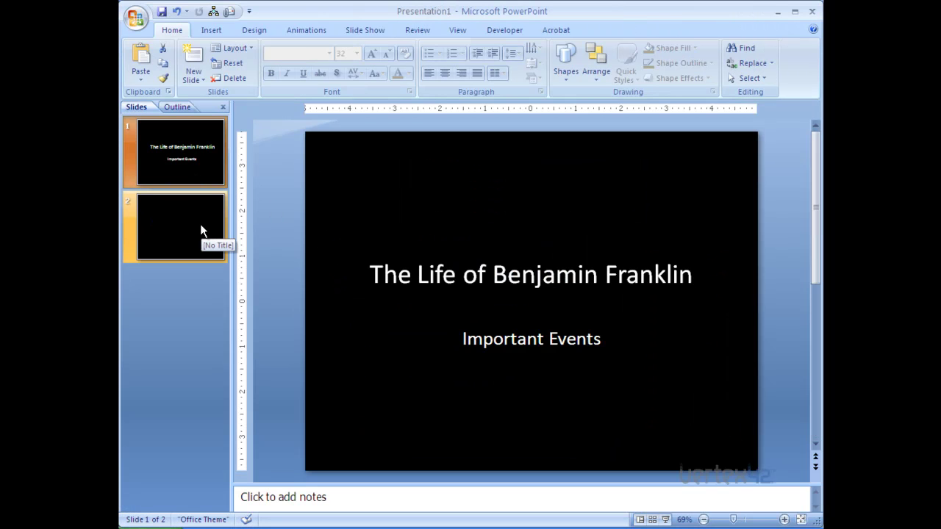
click(201, 225)
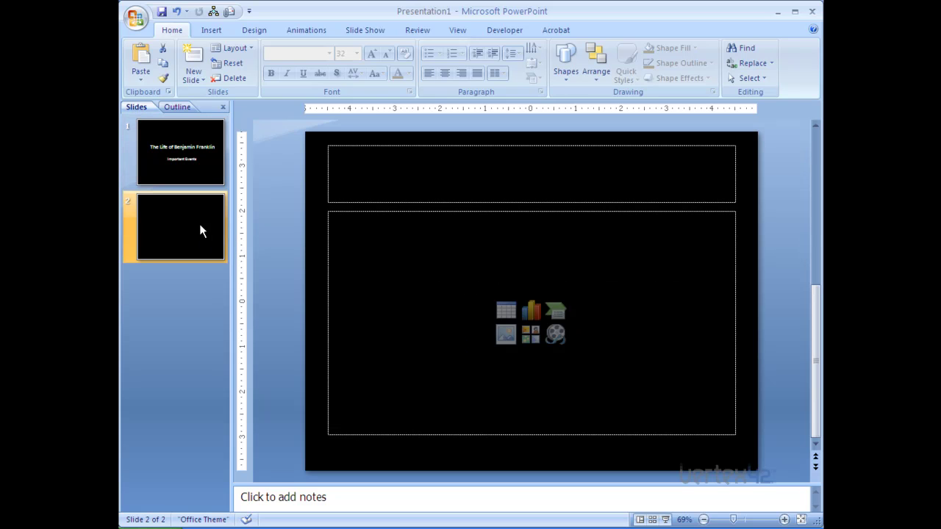
click(143, 77)
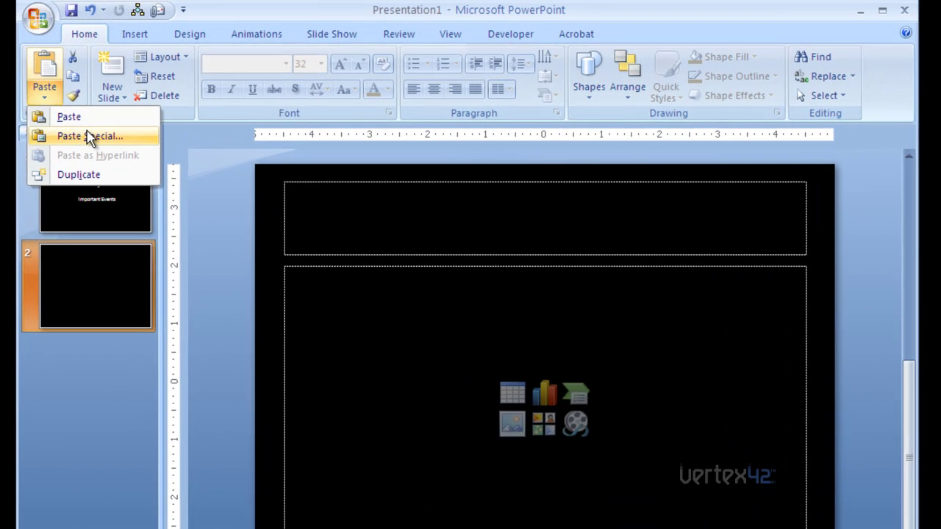
click(90, 139)
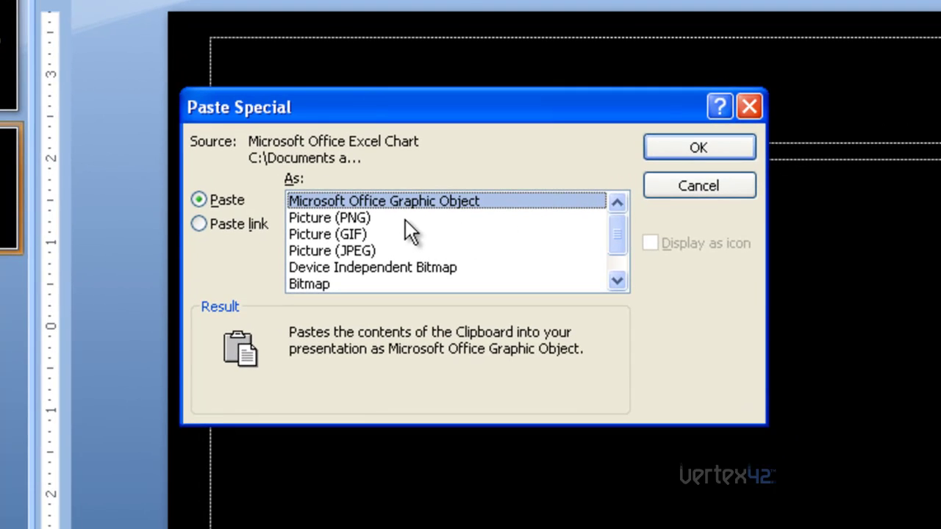
click(400, 215)
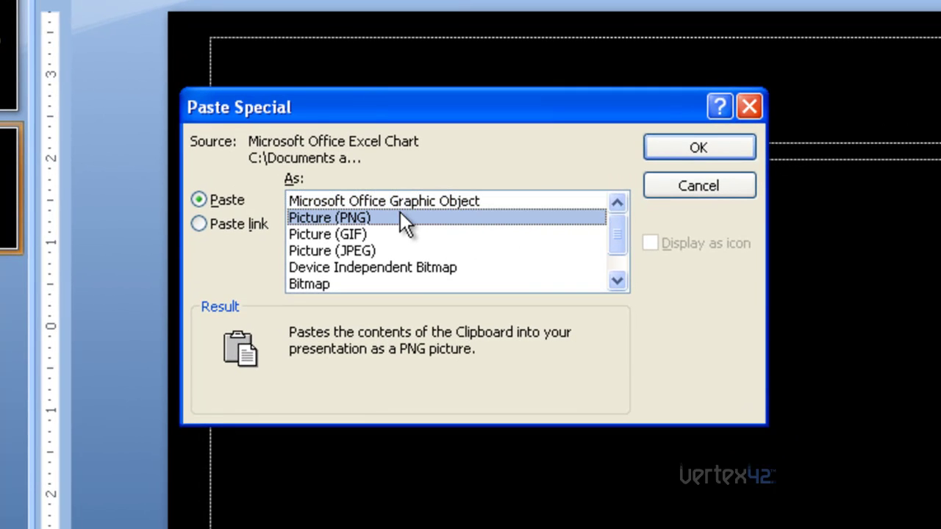
click(378, 285)
click(682, 147)
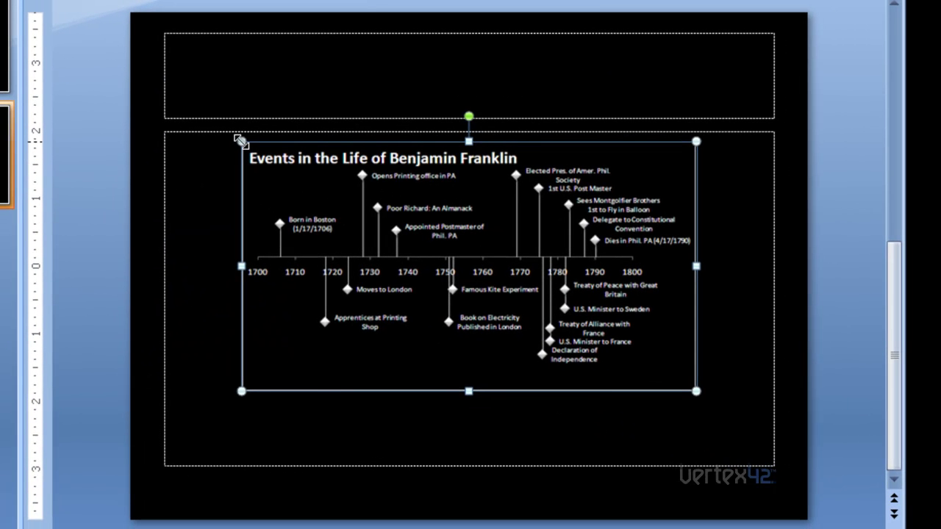
Enlarge and center the timeline picture to fill the slide's content area.
drag(189, 101, 176, 93)
drag(509, 301, 553, 351)
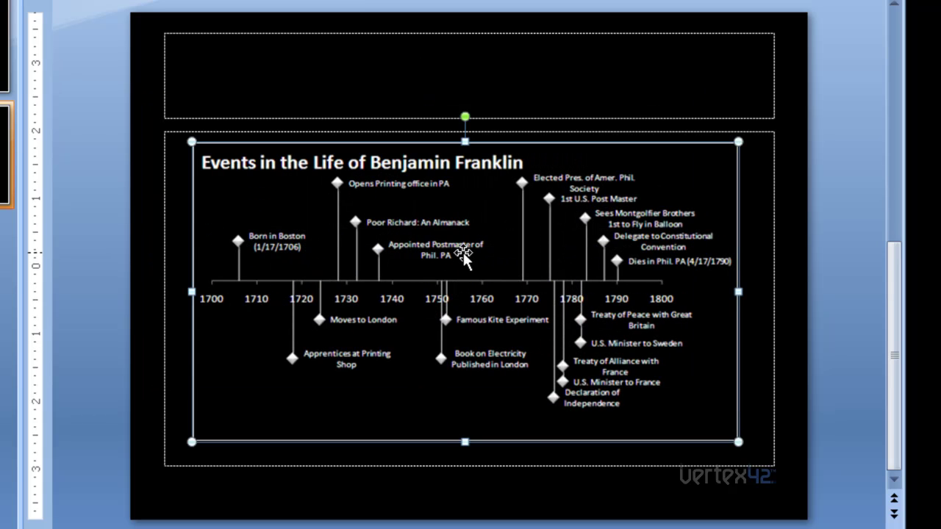
click(845, 107)
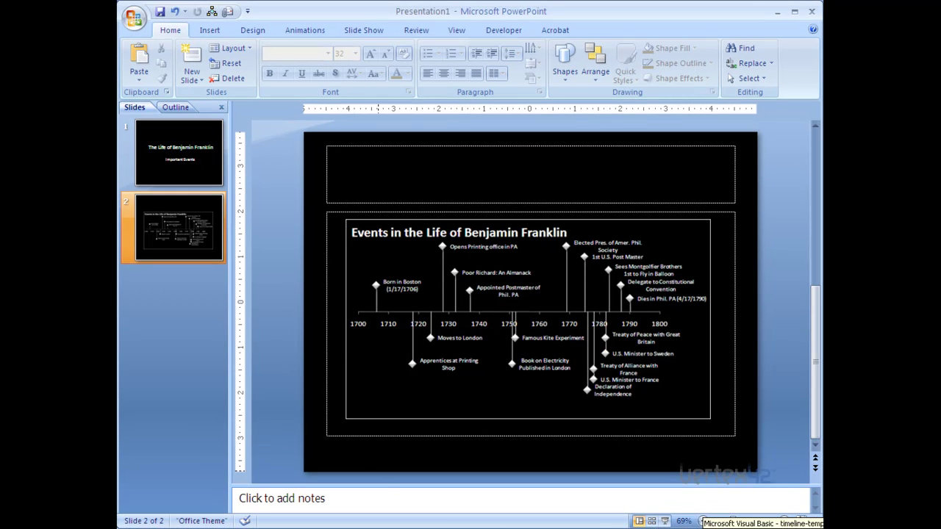
Return to the Excel workbook and browse the Project timeline sheet's chart and data table.
click(782, 523)
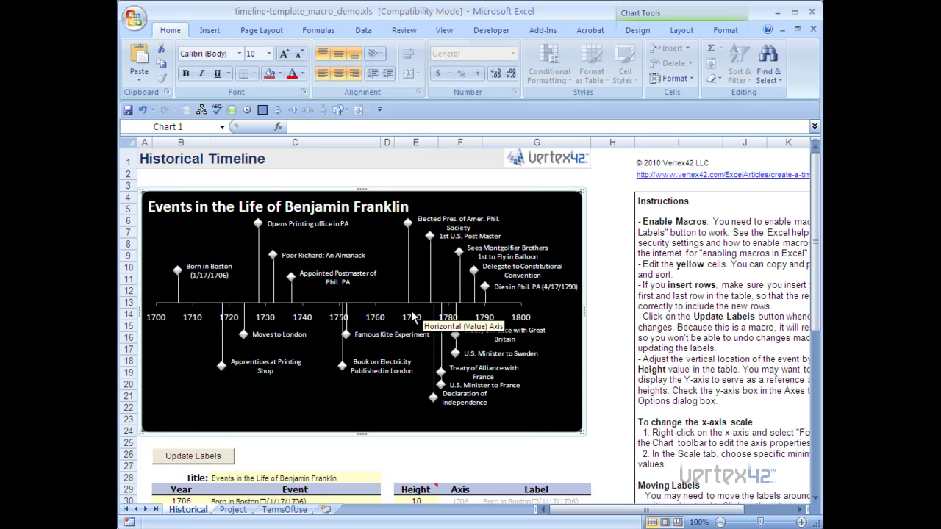
scroll(285, 390, down, 2)
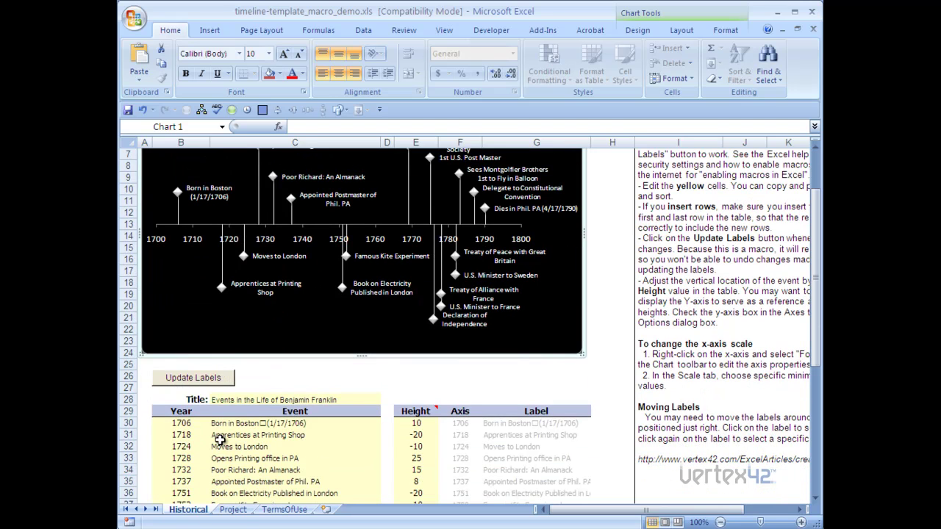
click(234, 509)
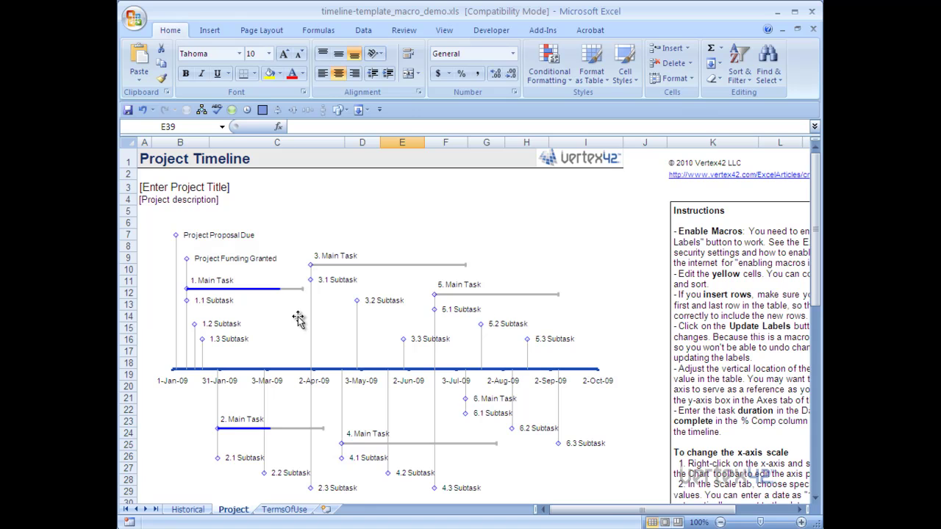
scroll(299, 321, down, 3)
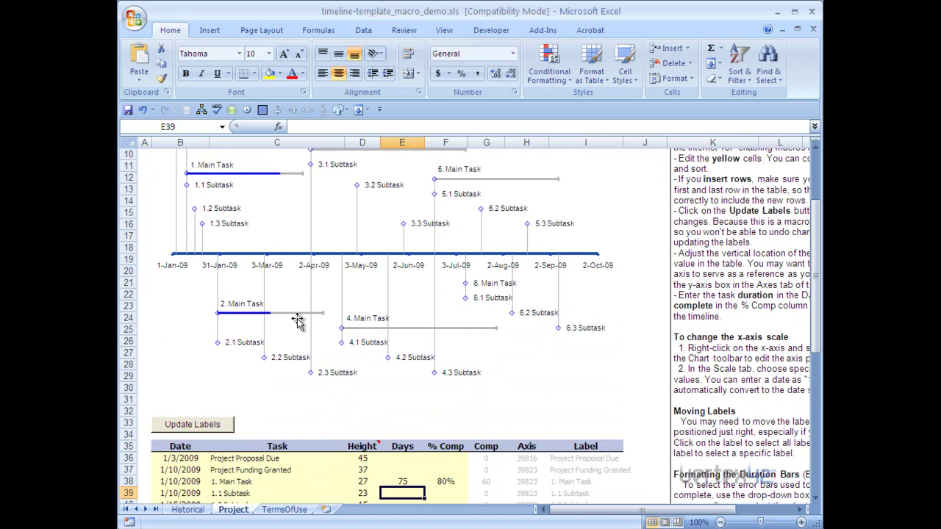
scroll(297, 321, down, 2)
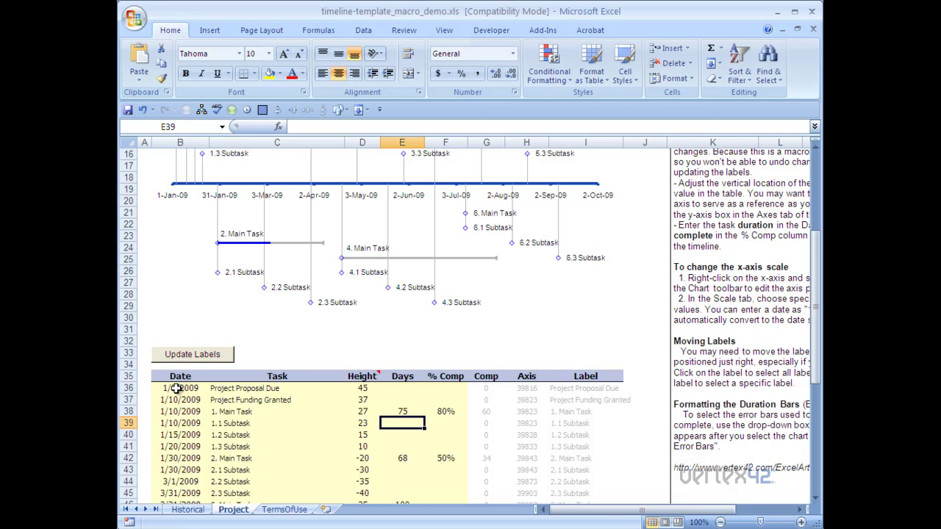
scroll(367, 389, up, 5)
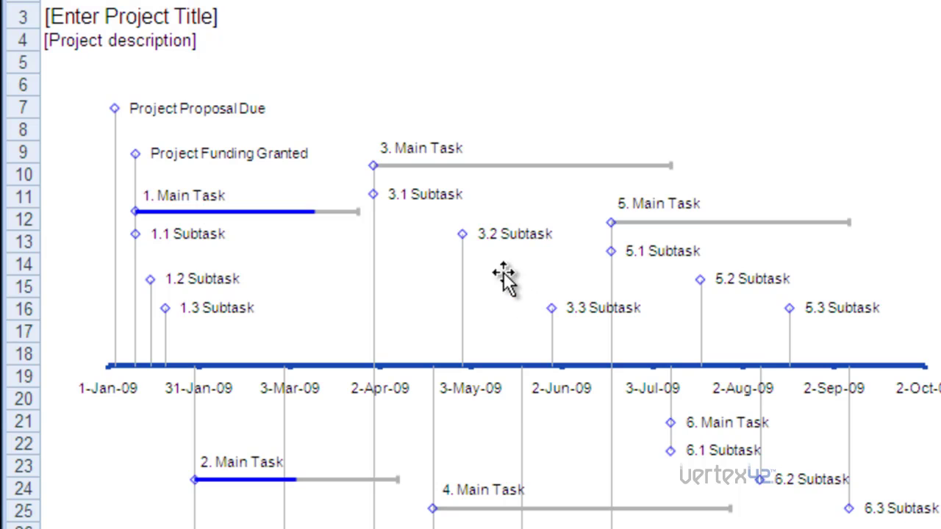
scroll(507, 290, down, 6)
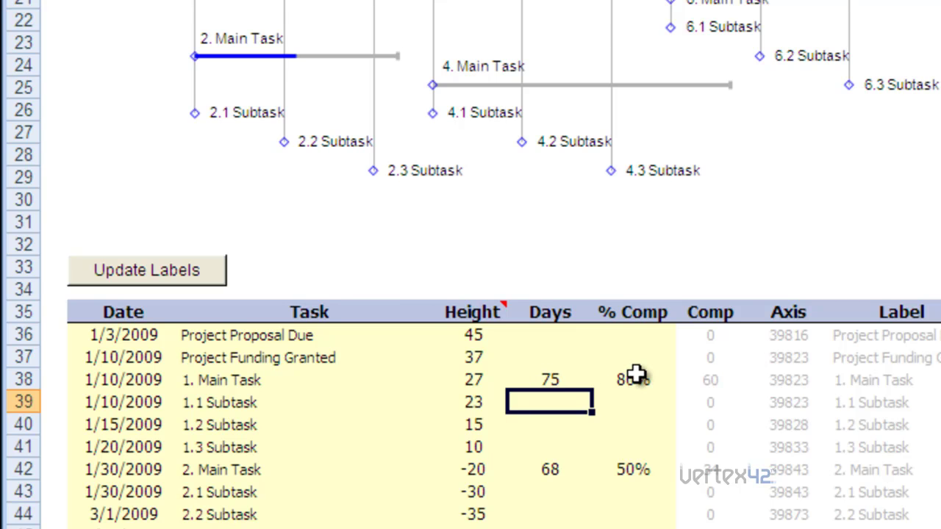
scroll(636, 375, up, 4)
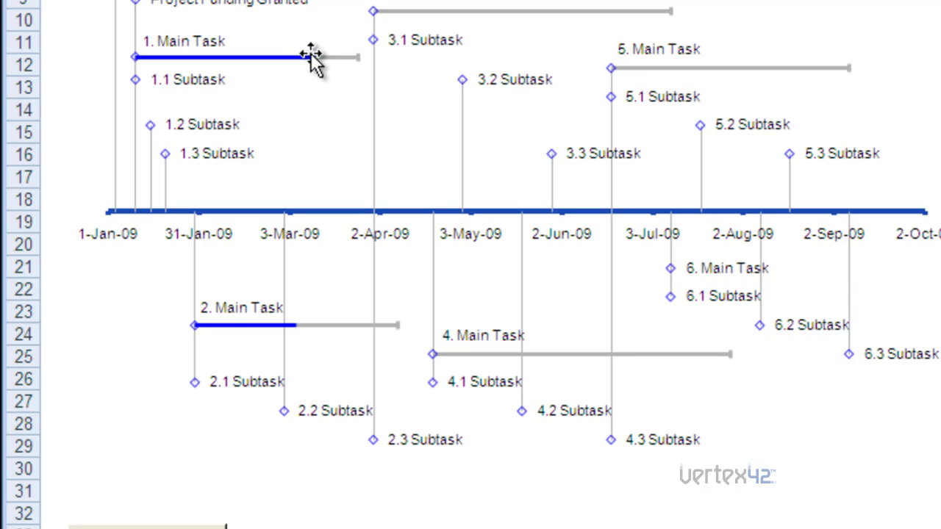
Set 1. Main Task's % Comp to 100.
mouse_move(310, 57)
mouse_down()
mouse_move(351, 59)
mouse_move(315, 57)
mouse_up()
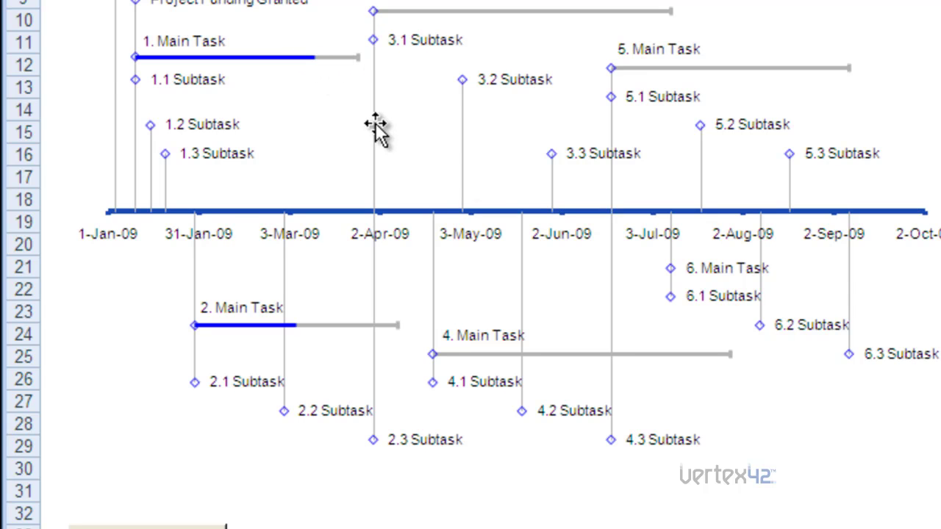
scroll(617, 279, down, 3)
click(651, 450)
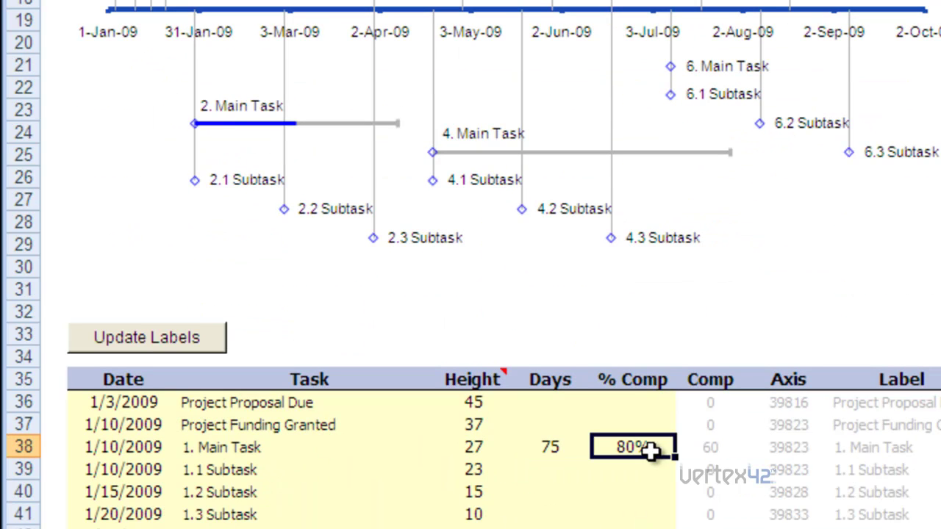
text(100)
key(Return)
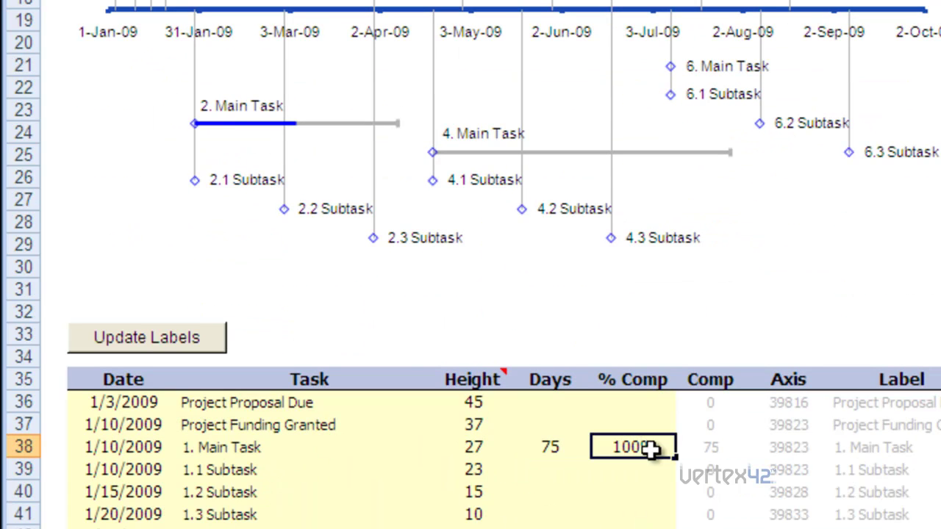
scroll(340, 265, up, 5)
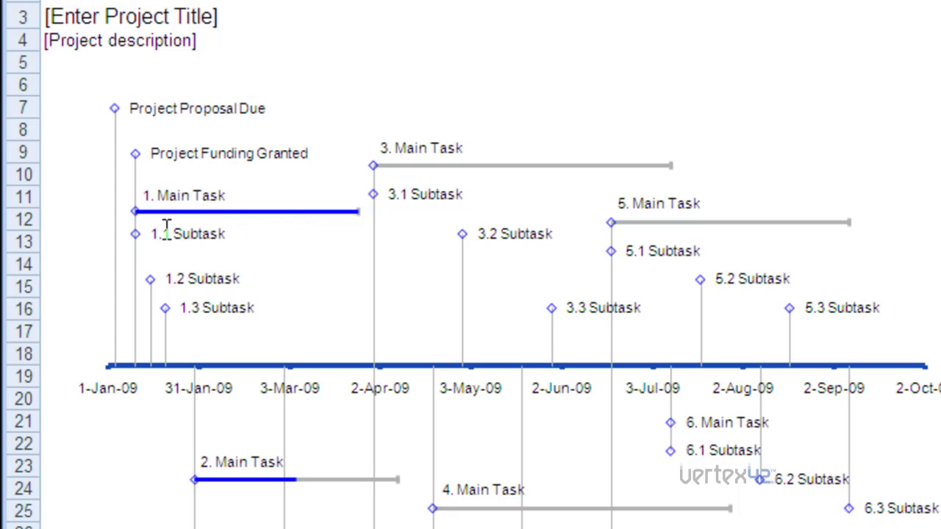
Give 1.1 Subtask a 30-day duration at 20% complete.
scroll(483, 319, down, 5)
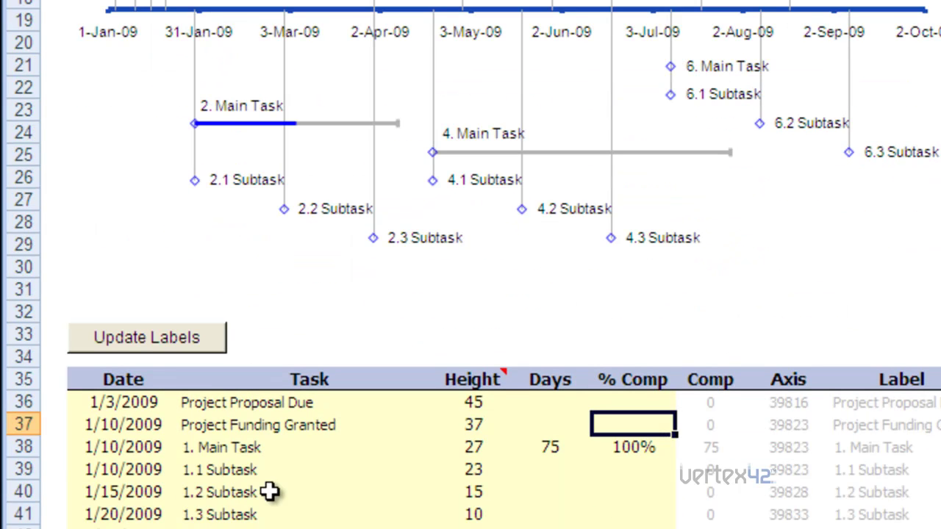
click(557, 472)
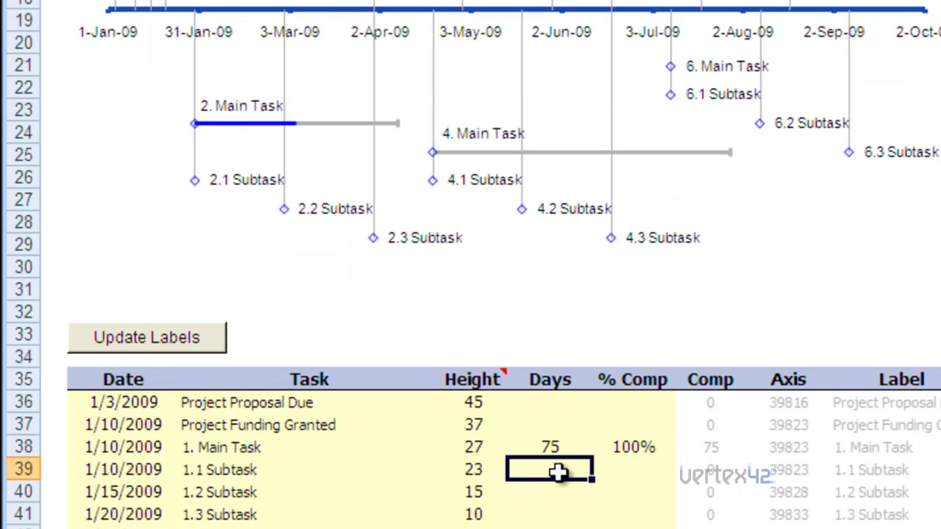
text(30)
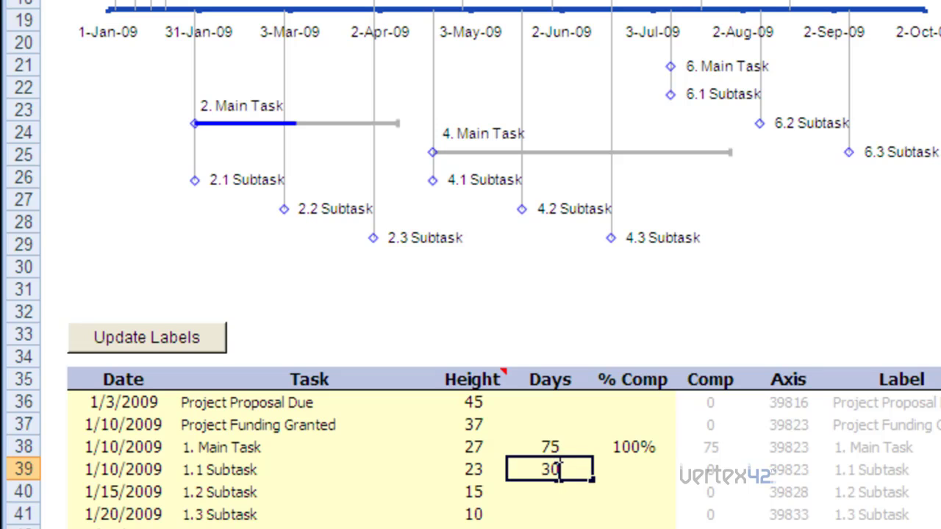
key(Tab)
text(100)
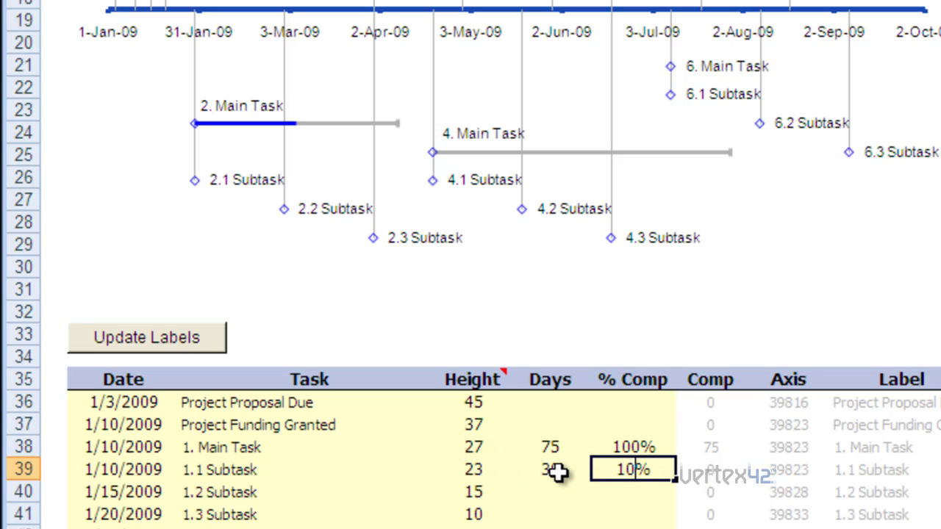
key(BackSpace)
key(BackSpace)
key(BackSpace)
text(20)
click(626, 443)
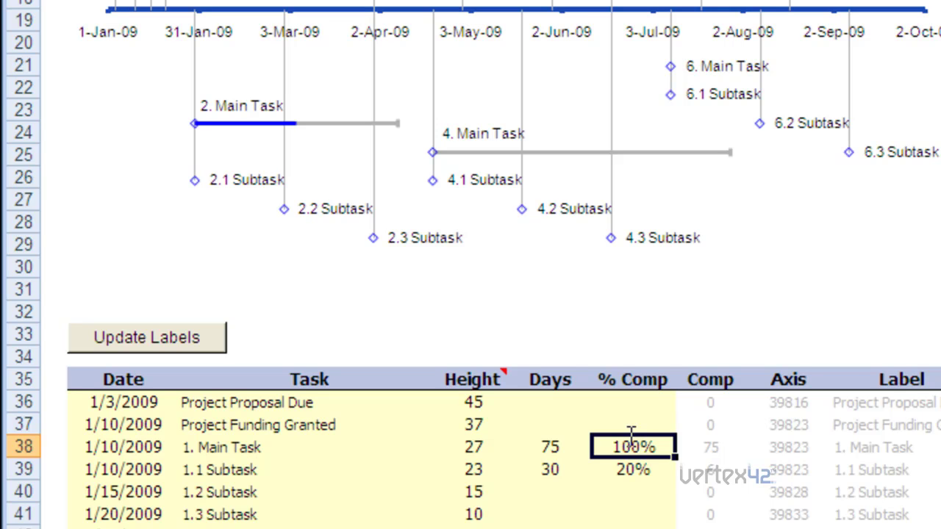
Set 1. Main Task back to 80% complete and copy the timeline chart.
text(80)
key(Return)
click(336, 68)
key(ctrl+c)
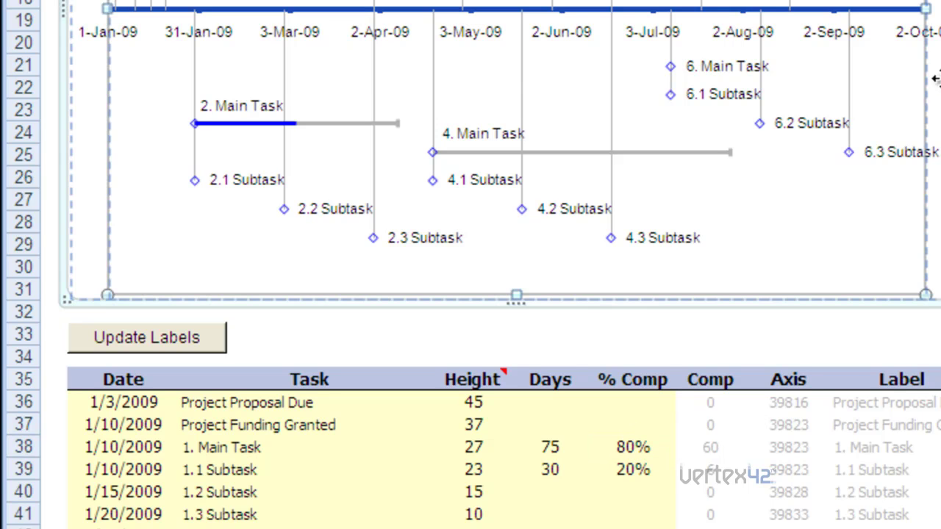
Drag only the 1.1 Subtask label down so it sits below its progress bar.
scroll(529, 124, up, 3)
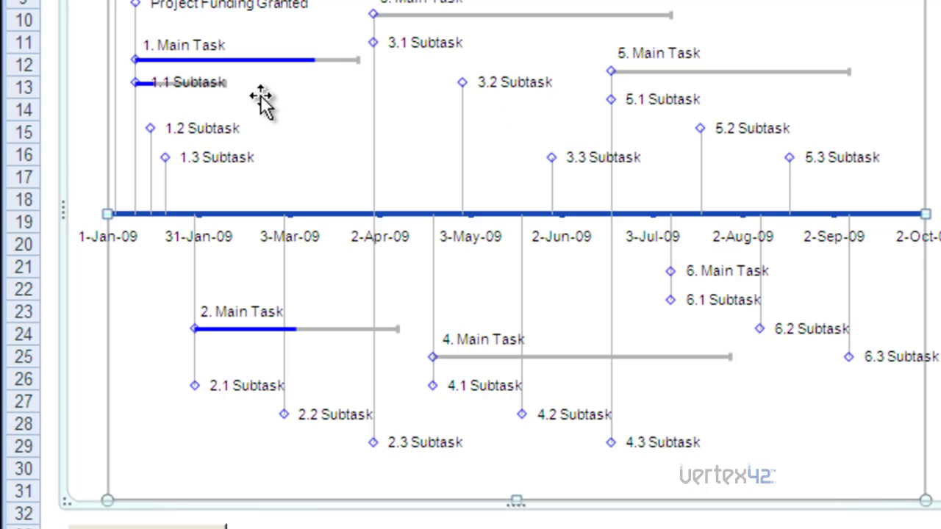
click(192, 87)
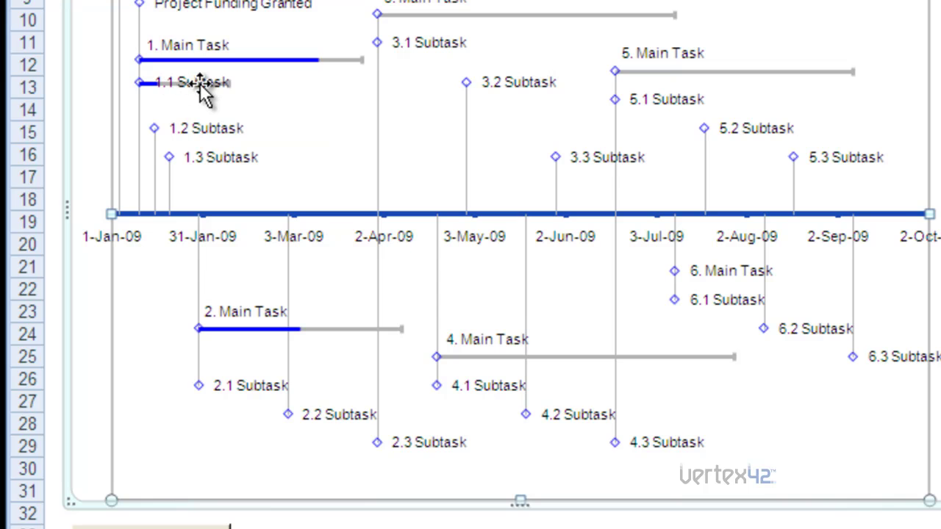
click(203, 90)
click(199, 85)
drag(197, 86, 196, 109)
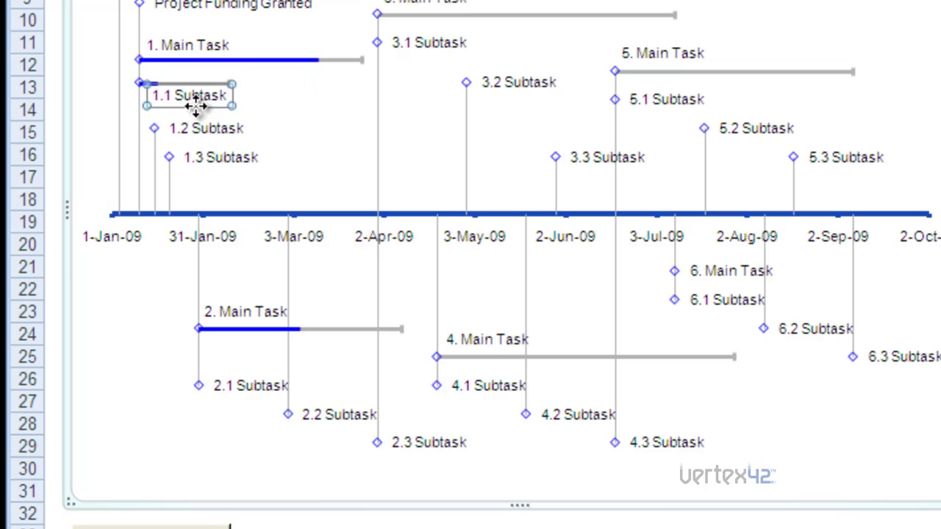
click(303, 104)
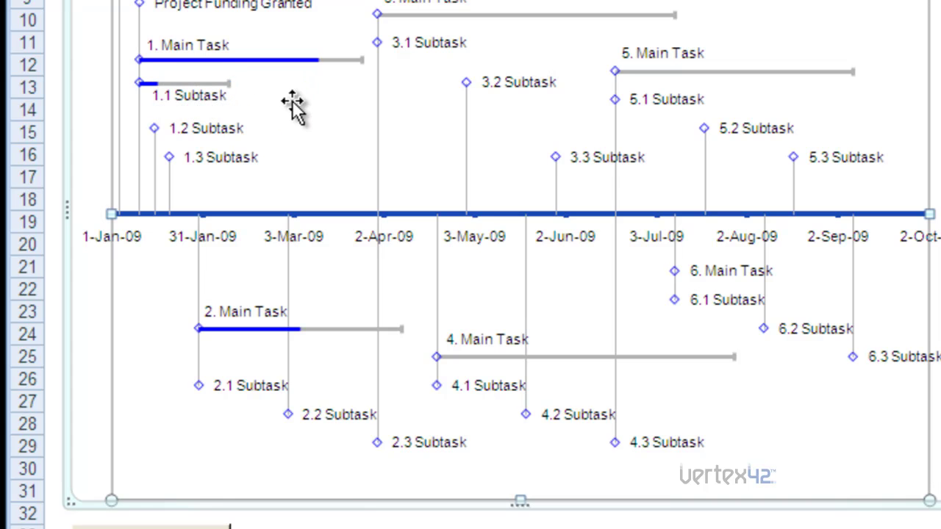